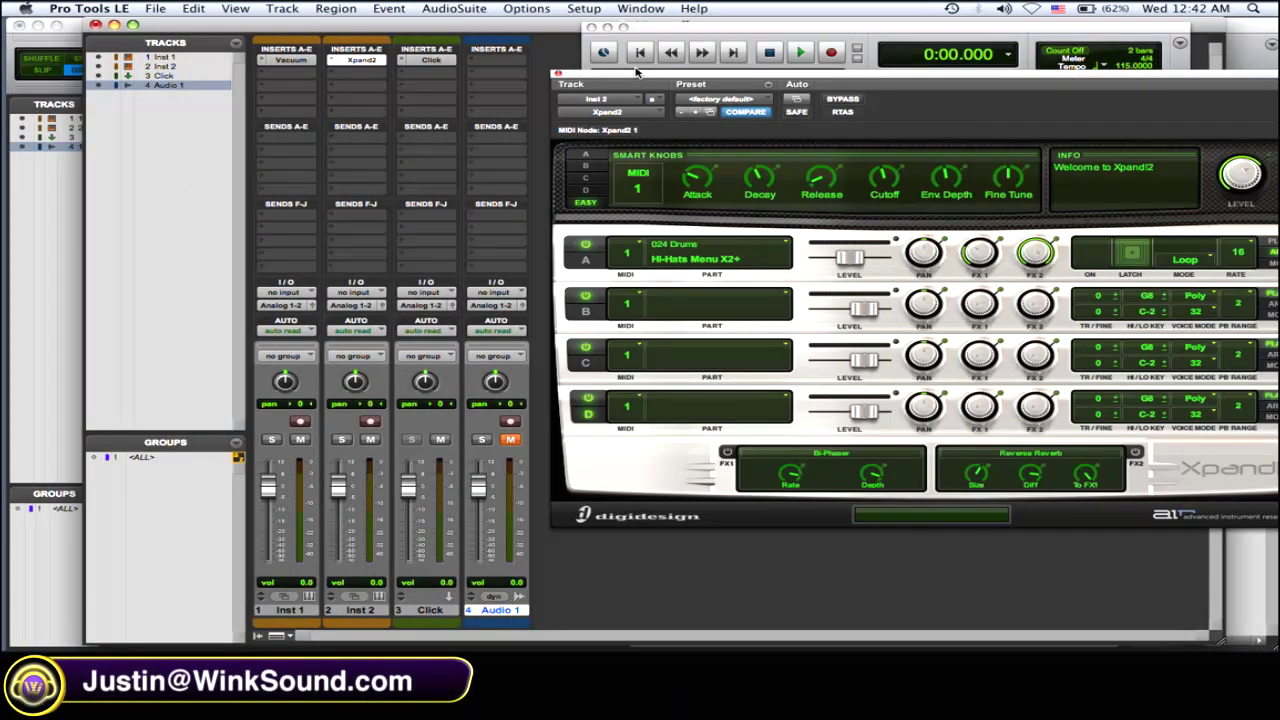
- Drag the Xpand2 window down and left so the transport counters show
drag(636, 72, 621, 117)
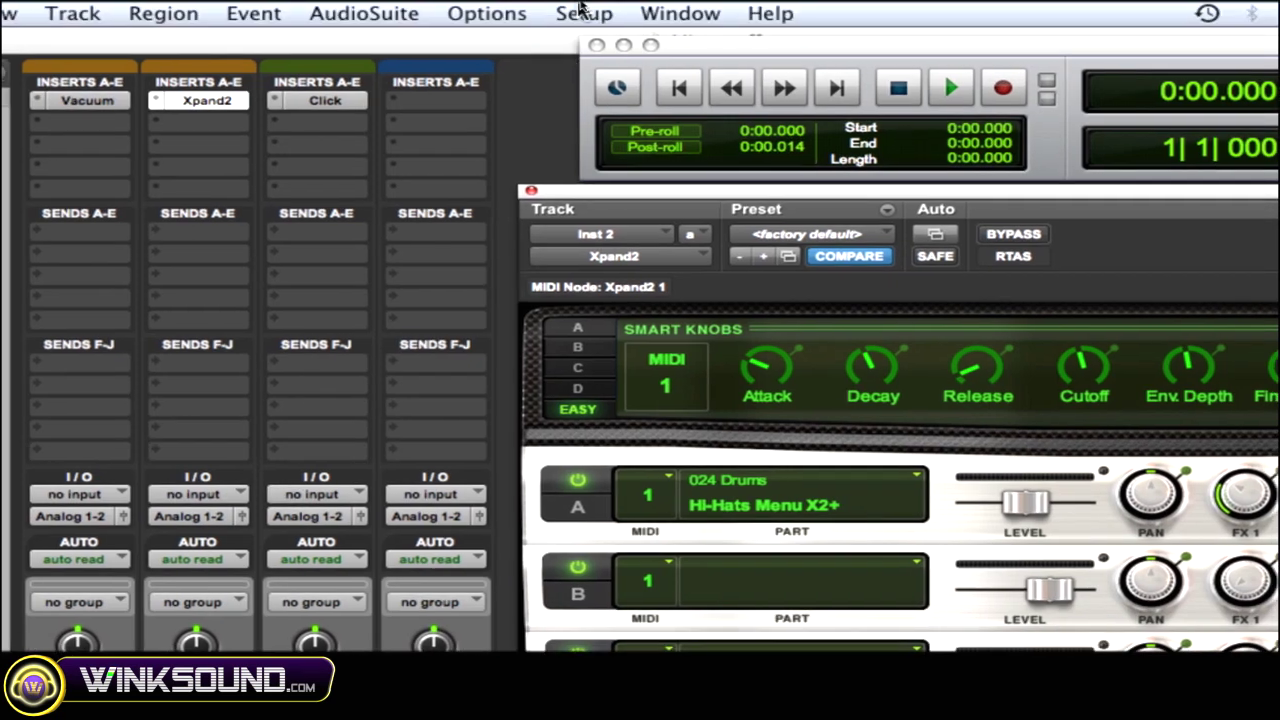
- Route the click's output to Xpand2 1, channel 1, in the Click/Countoff options
click(584, 8)
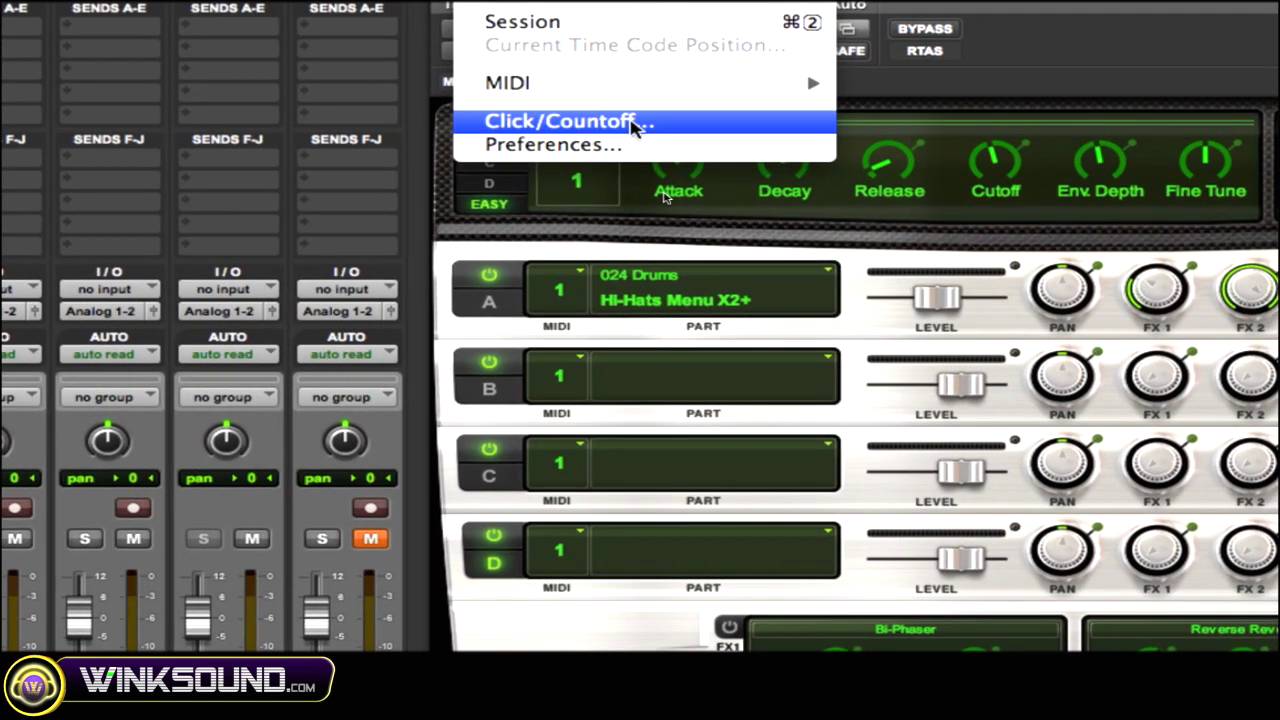
click(620, 104)
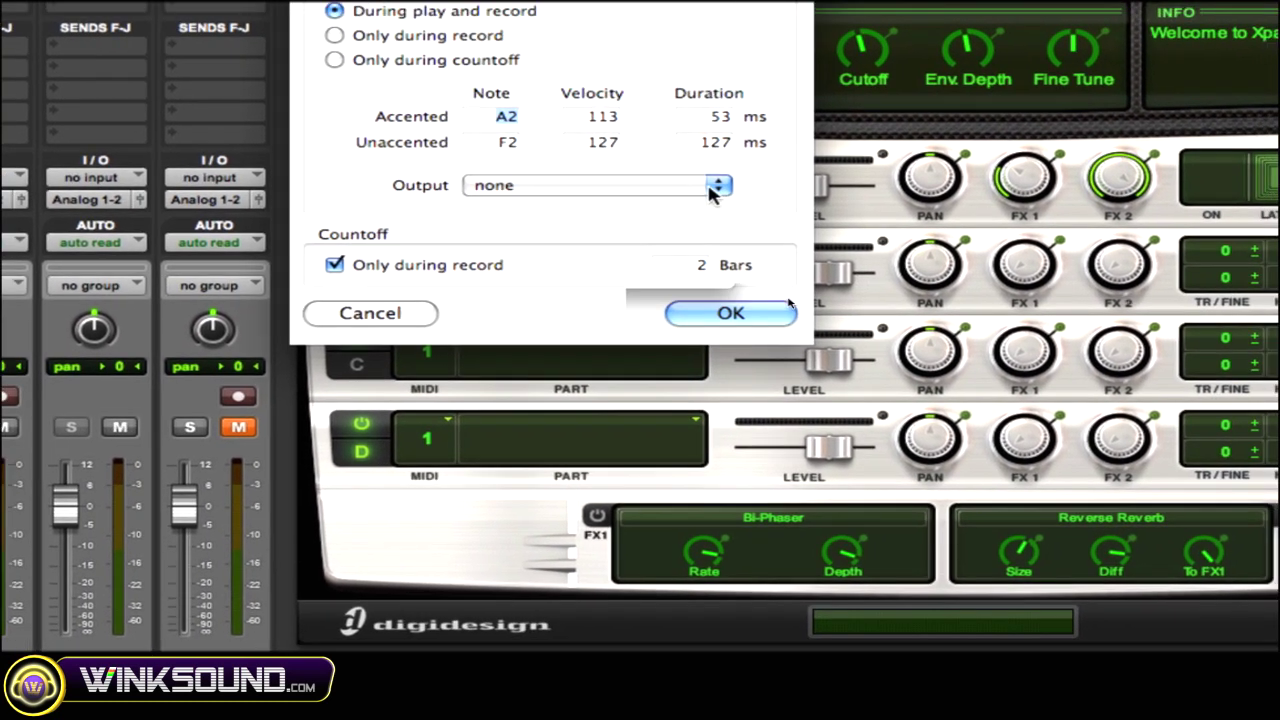
click(714, 187)
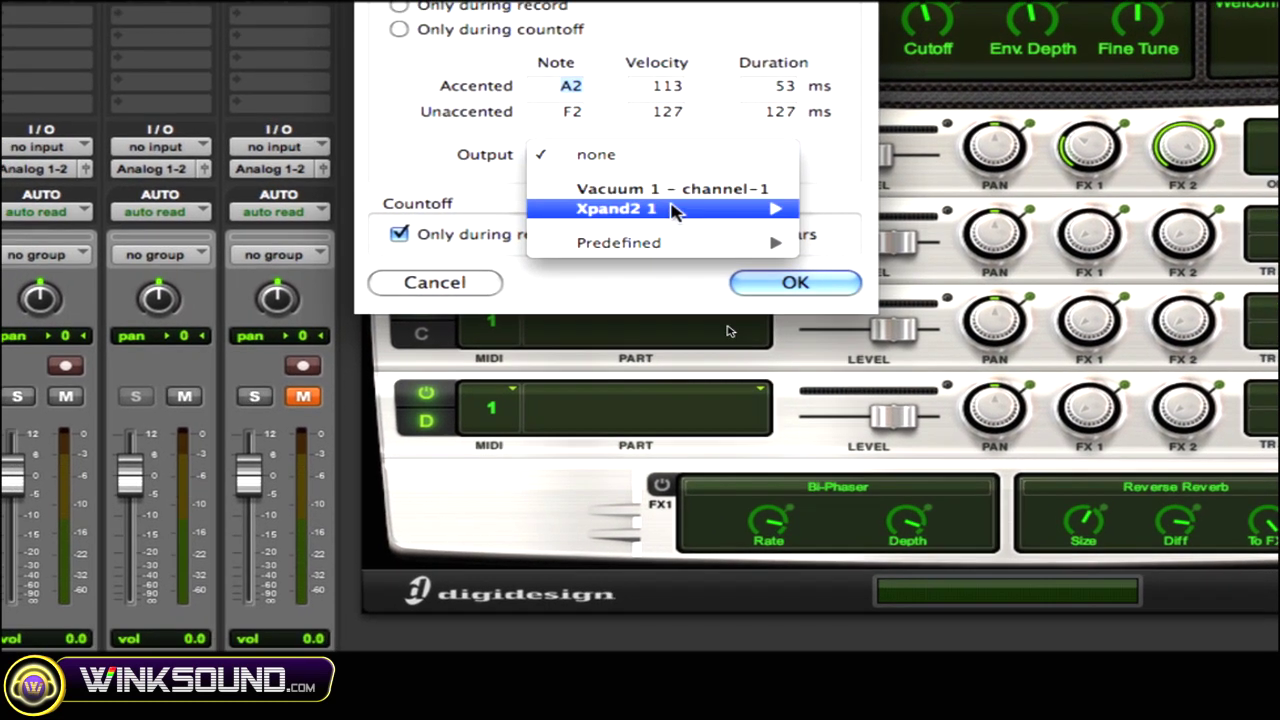
mouse_move(680, 208)
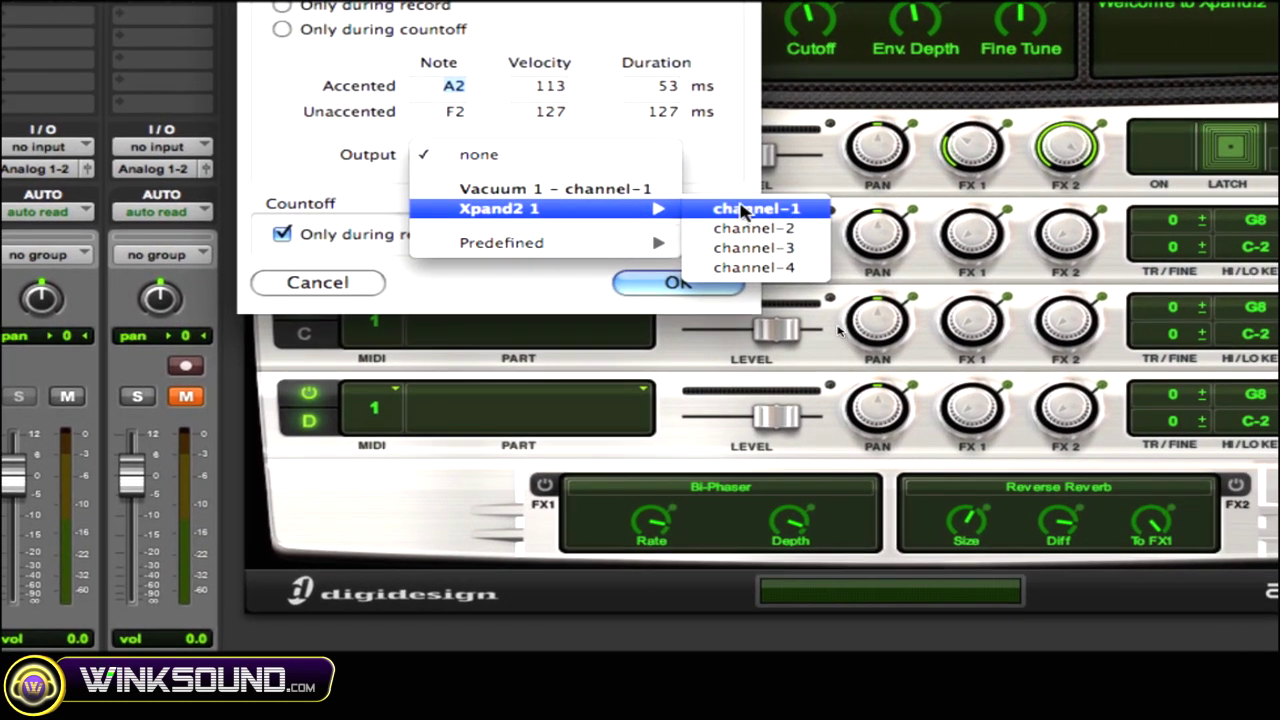
click(840, 205)
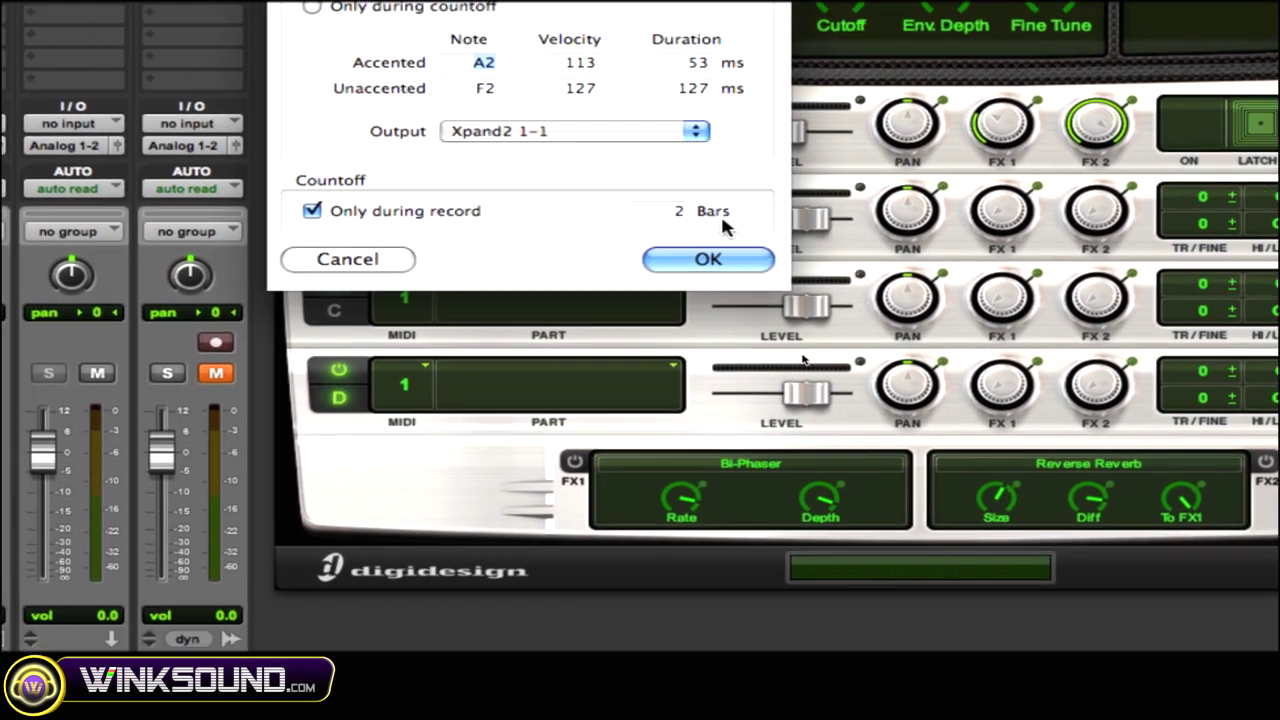
click(707, 238)
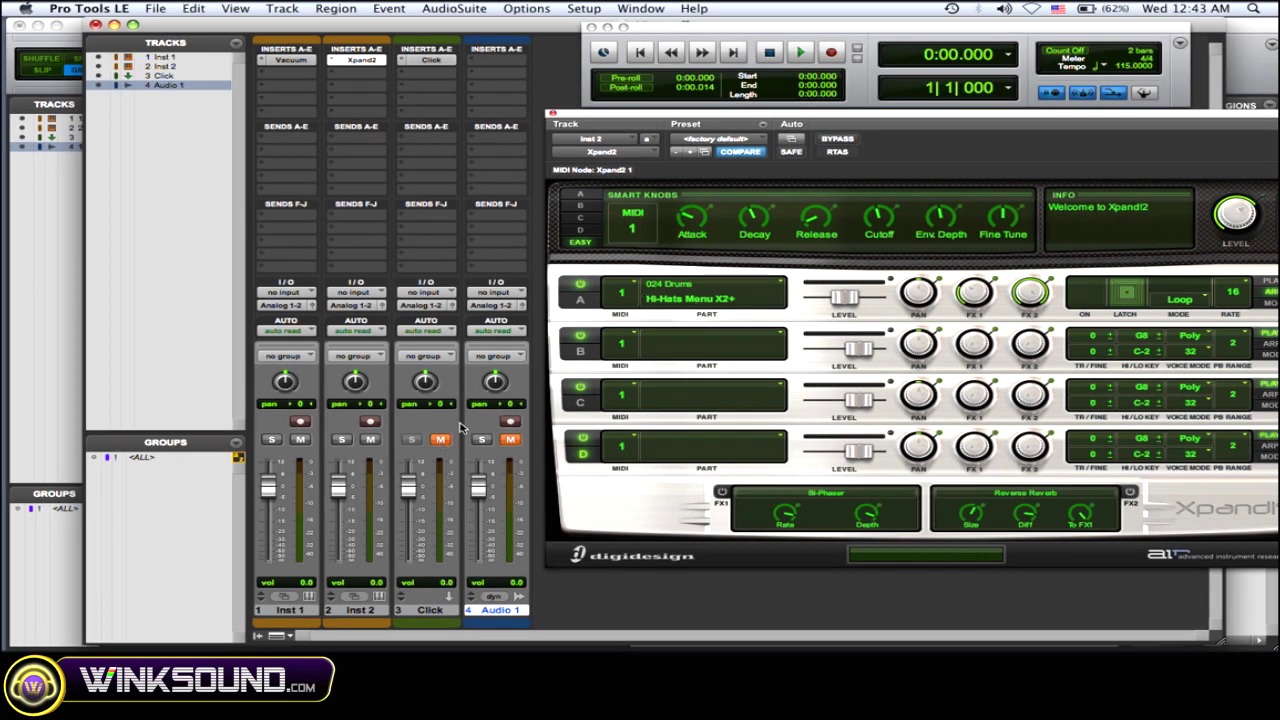
- Play and stop a short test of the click-driven hi-hat patch, then nudge Xpand2 down-left
key(space)
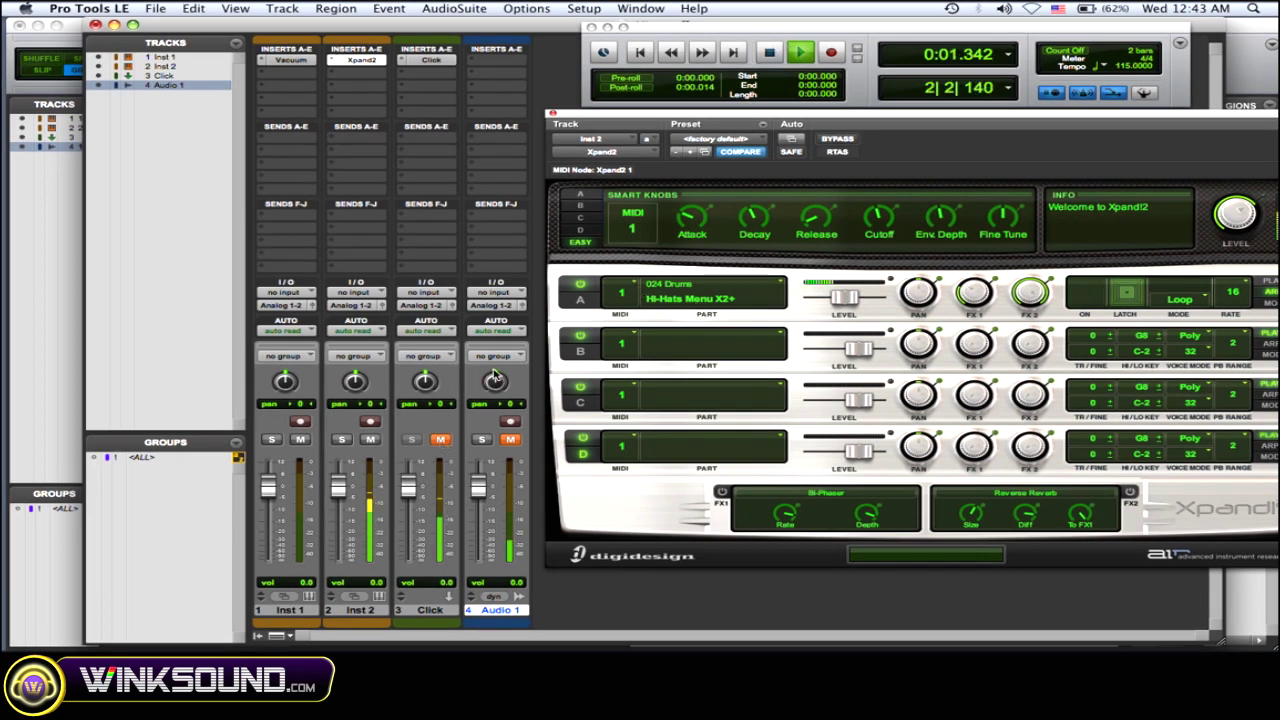
key(space)
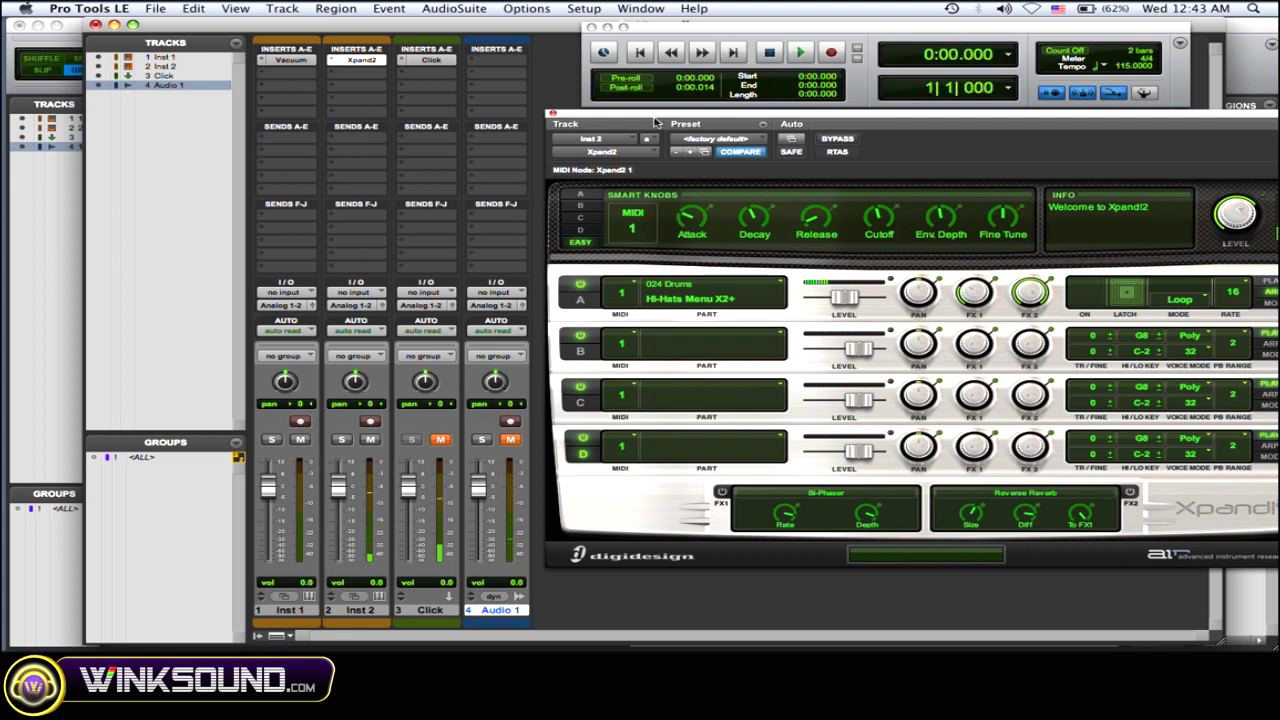
drag(655, 115, 650, 123)
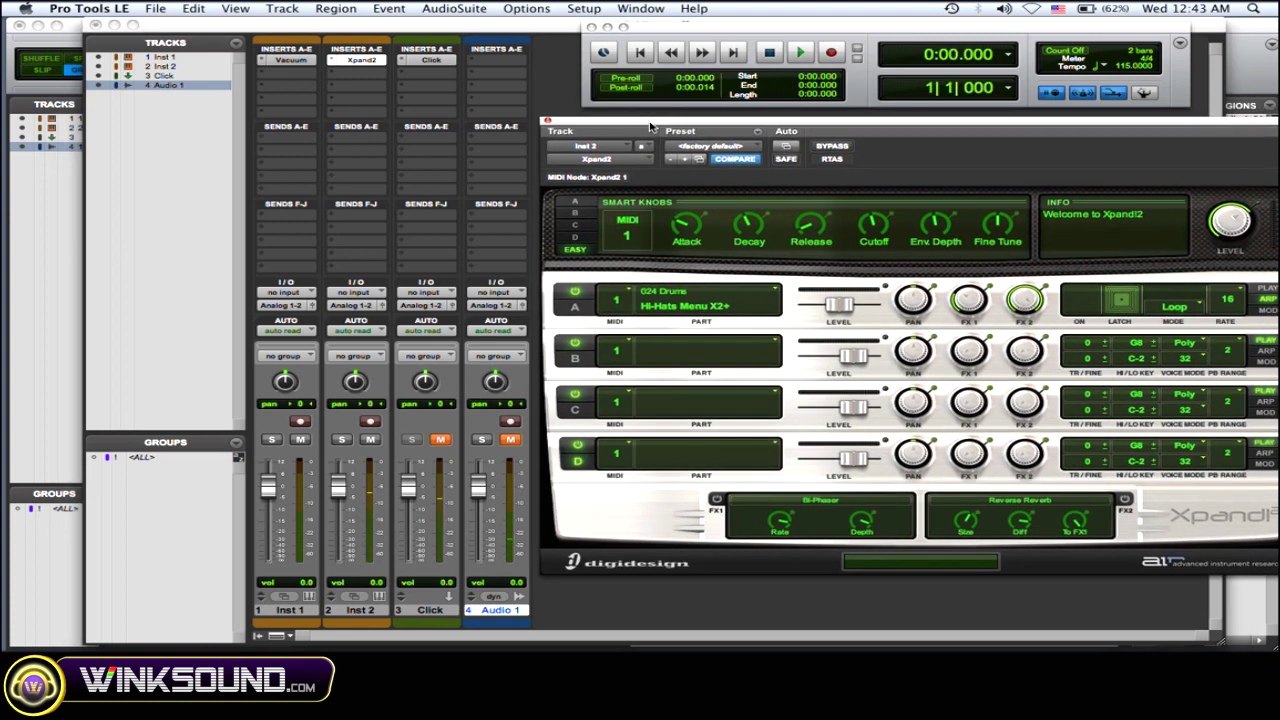
- Load 005 Polysynths > Digitalica+ into part A and audition it briefly
click(773, 290)
mouse_move(705, 352)
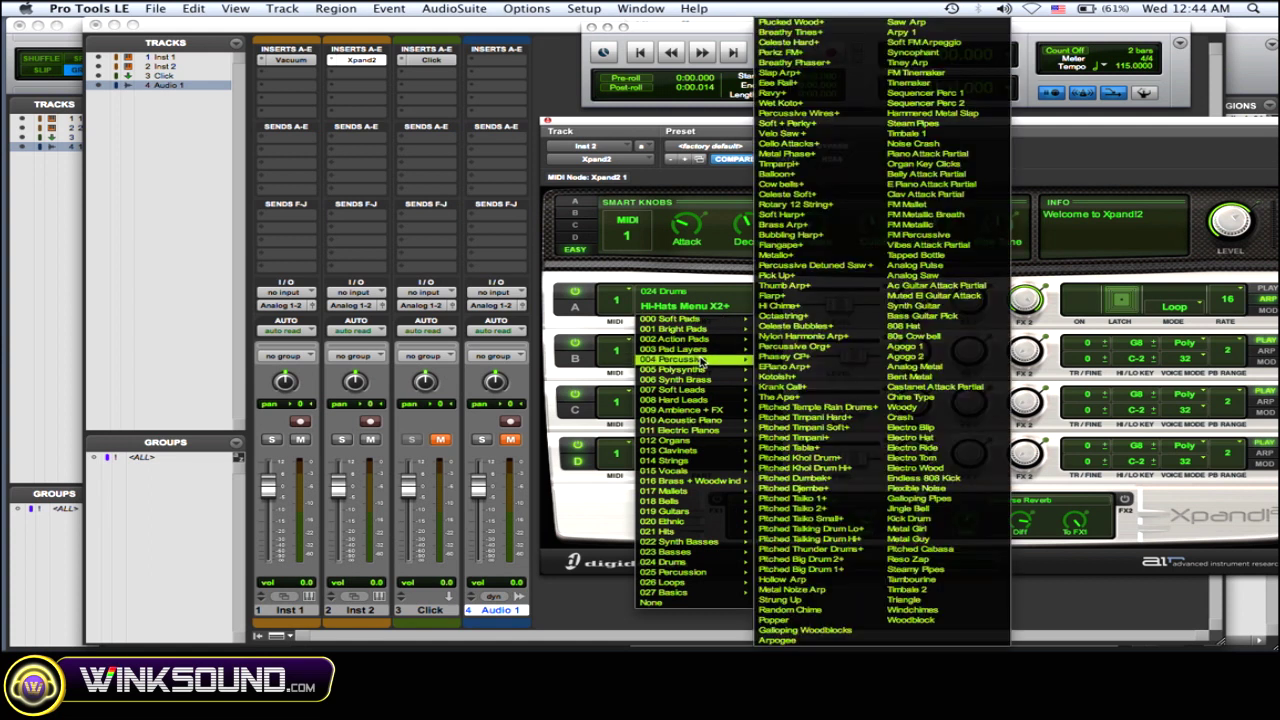
mouse_move(698, 376)
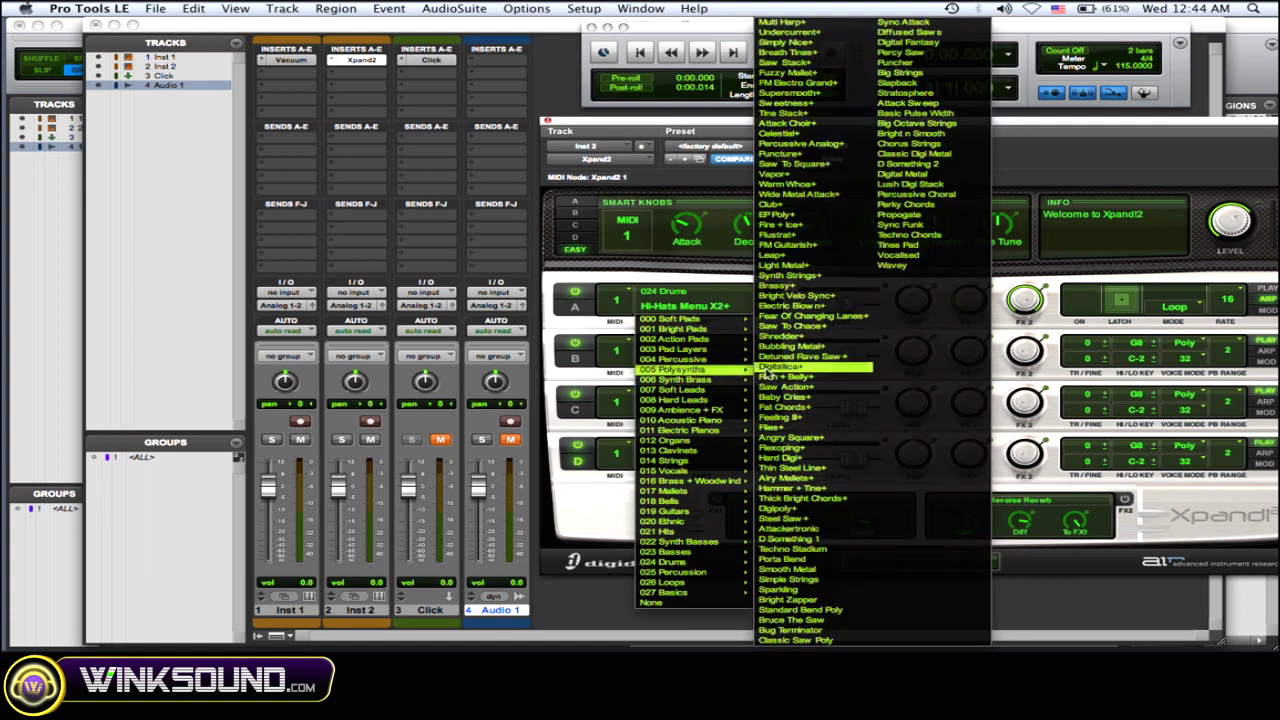
click(790, 369)
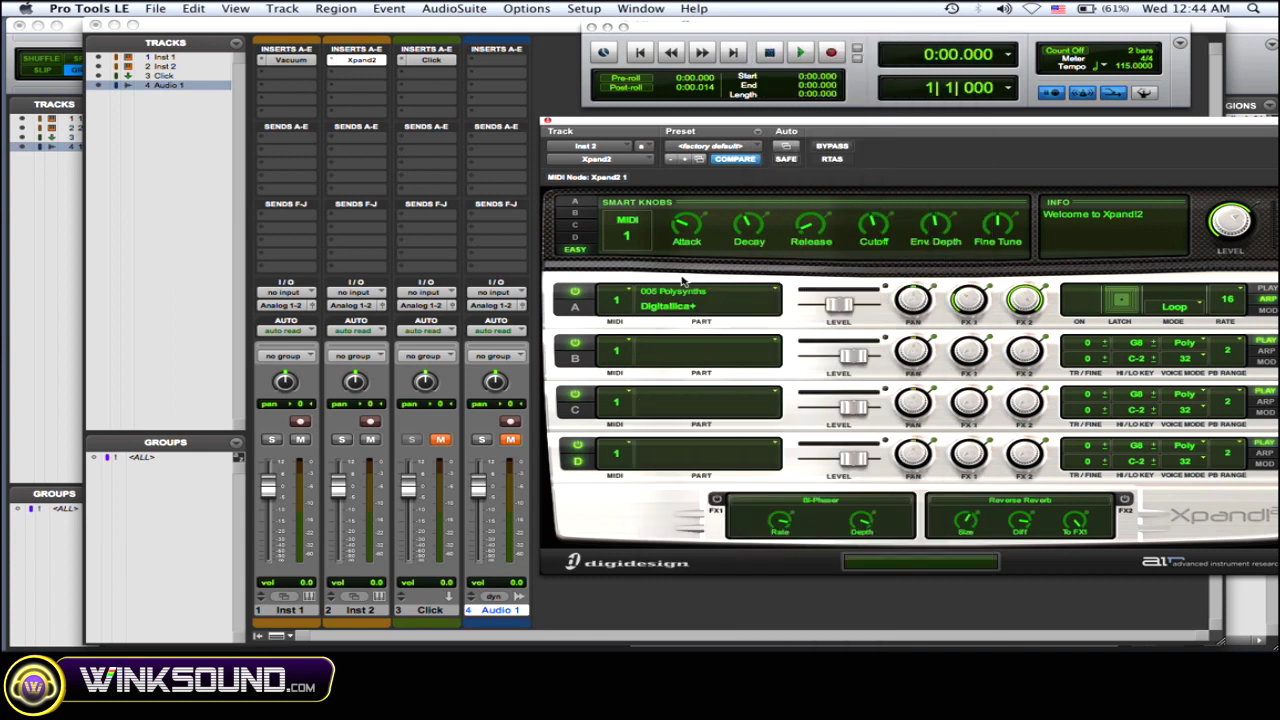
key(space)
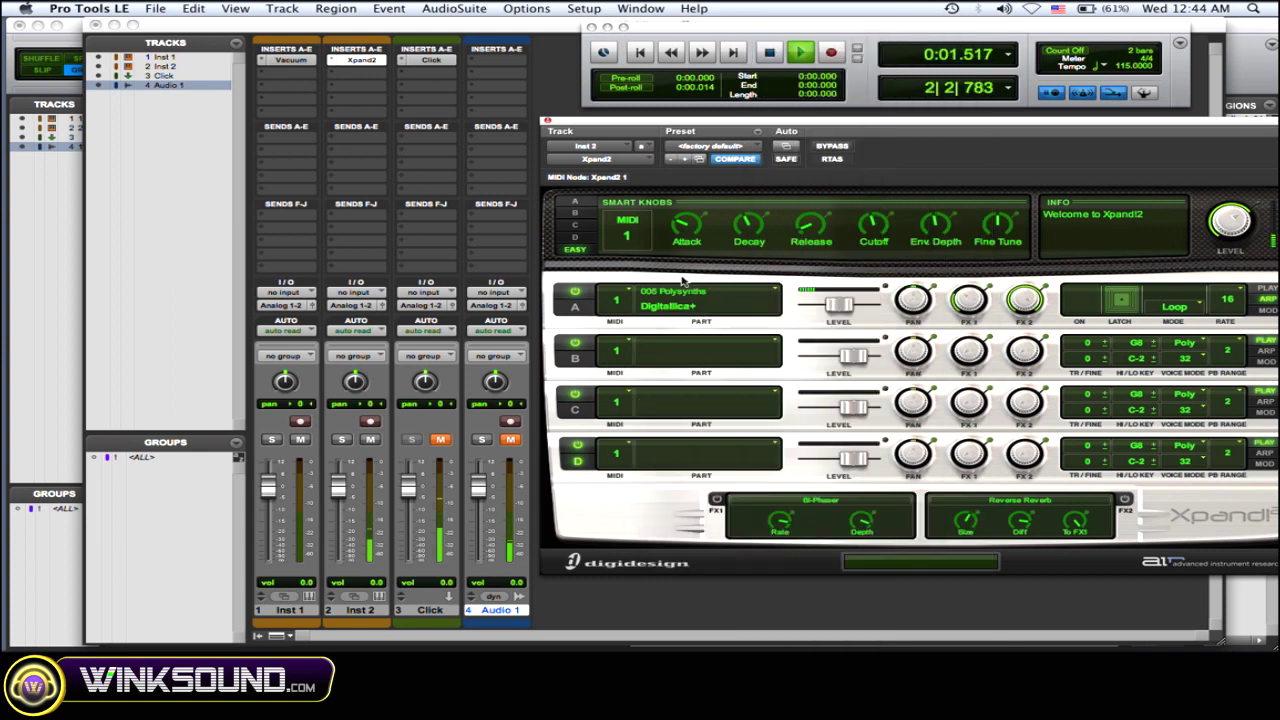
key(space)
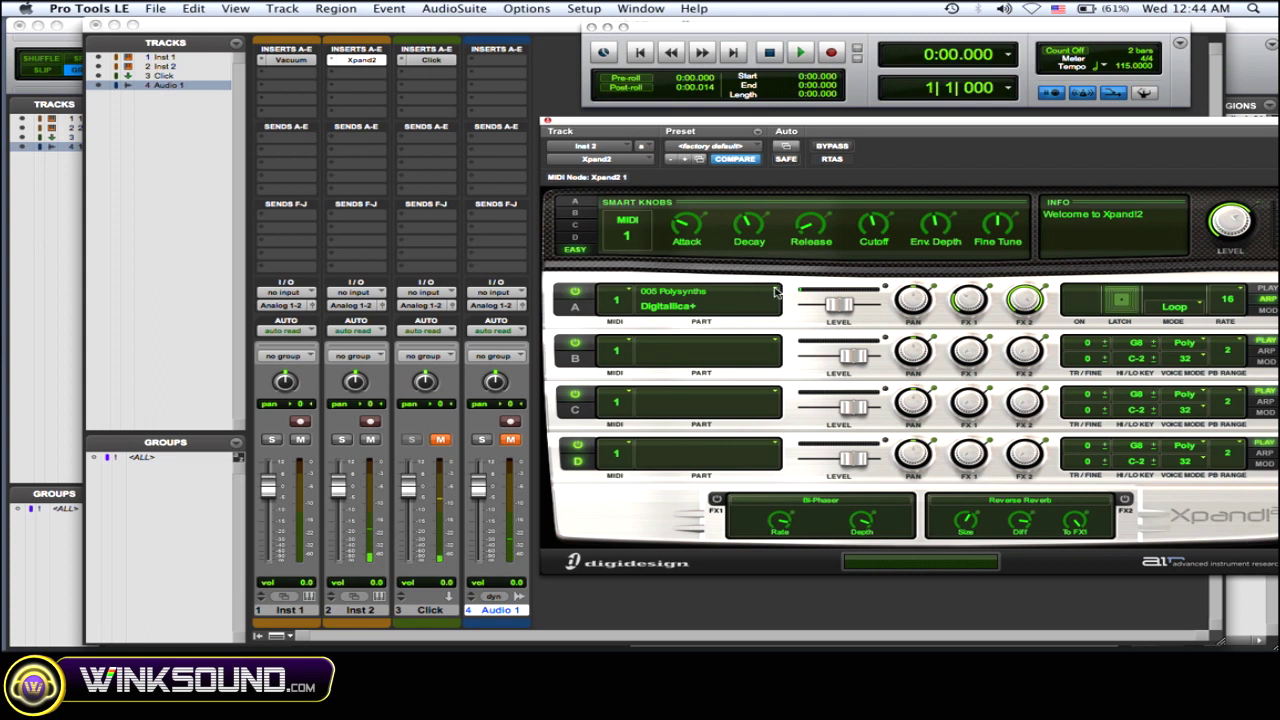
- Load 026 Loops > Dance 1 130+ into part A, audition it, and set arp mode to Synth Bass
click(775, 291)
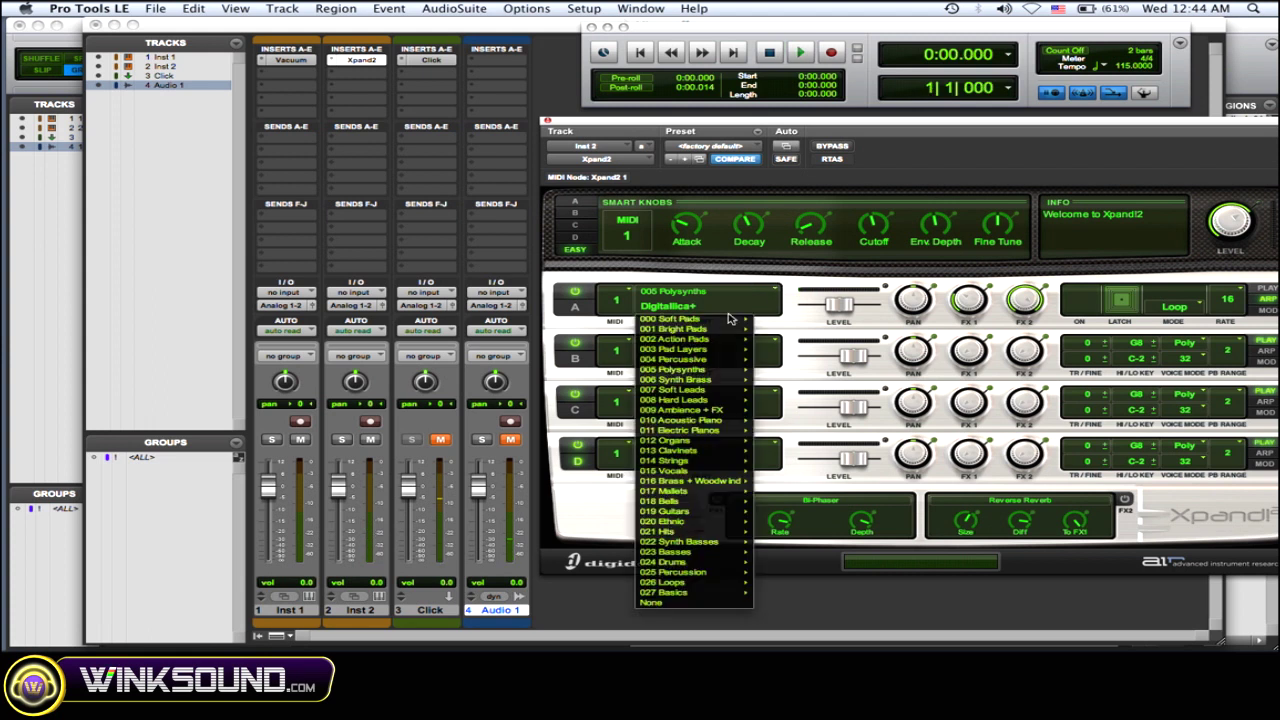
mouse_move(668, 544)
mouse_move(687, 589)
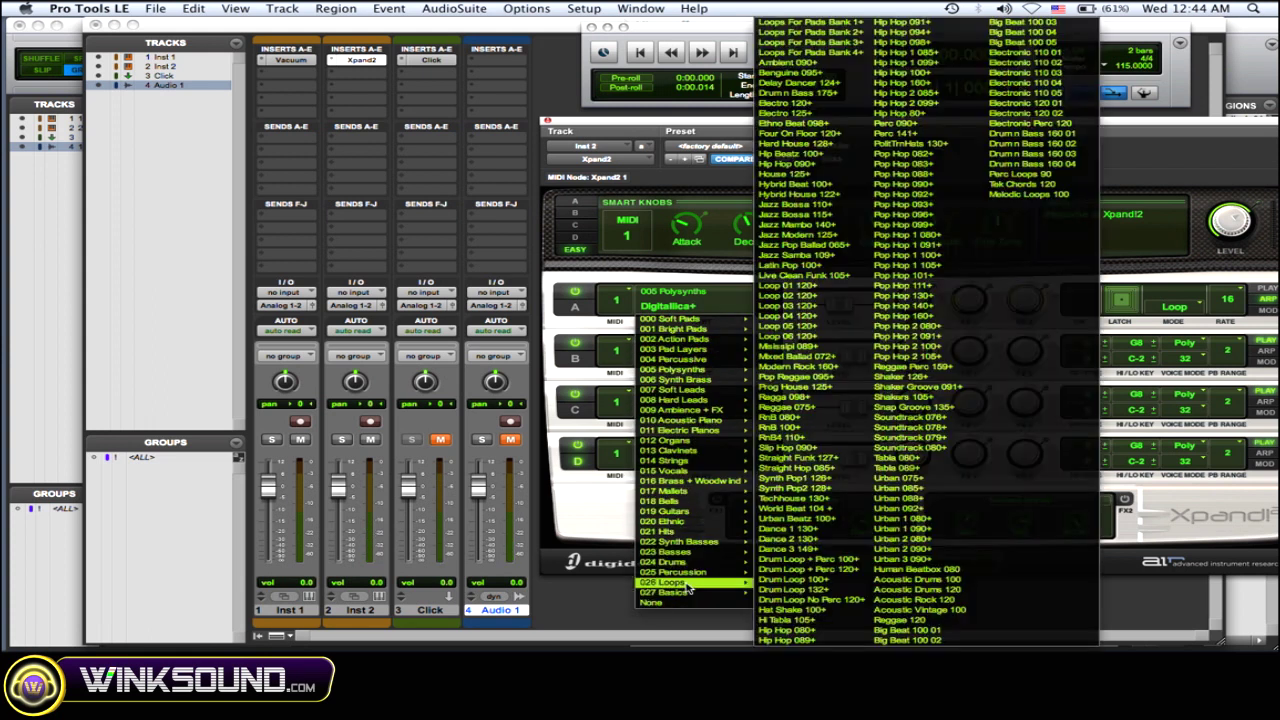
click(825, 535)
key(space)
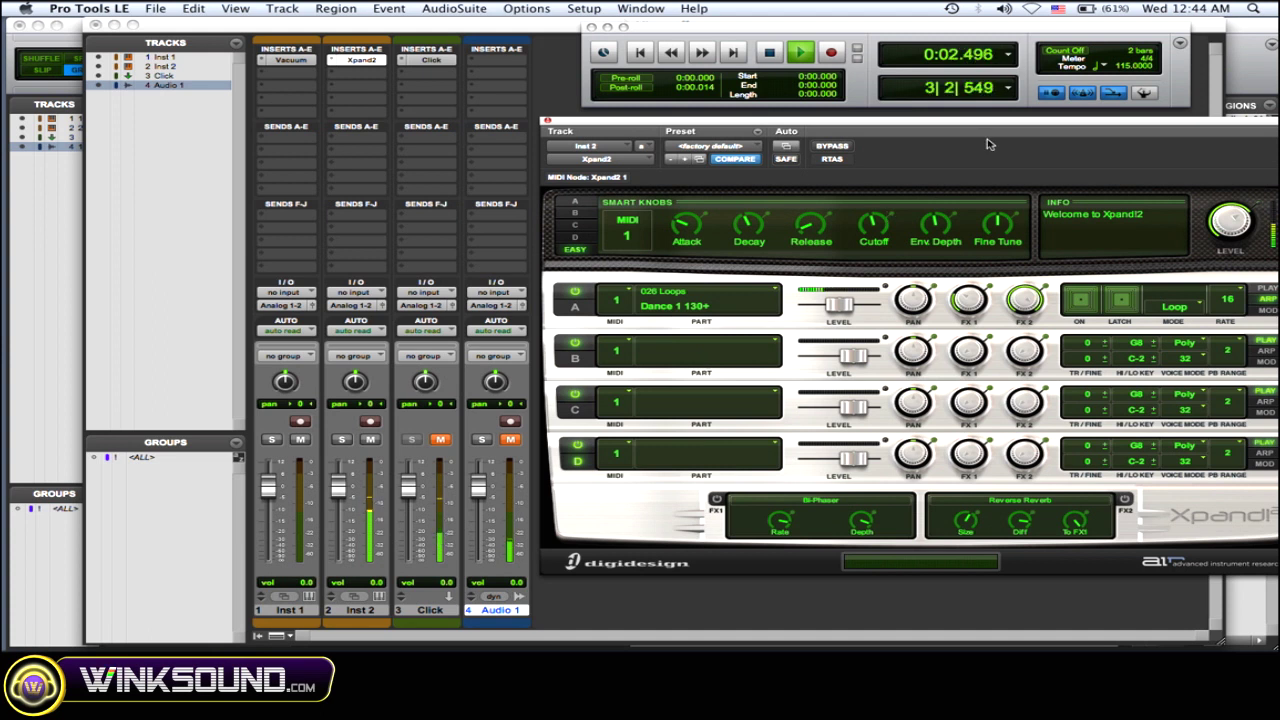
drag(978, 126, 893, 119)
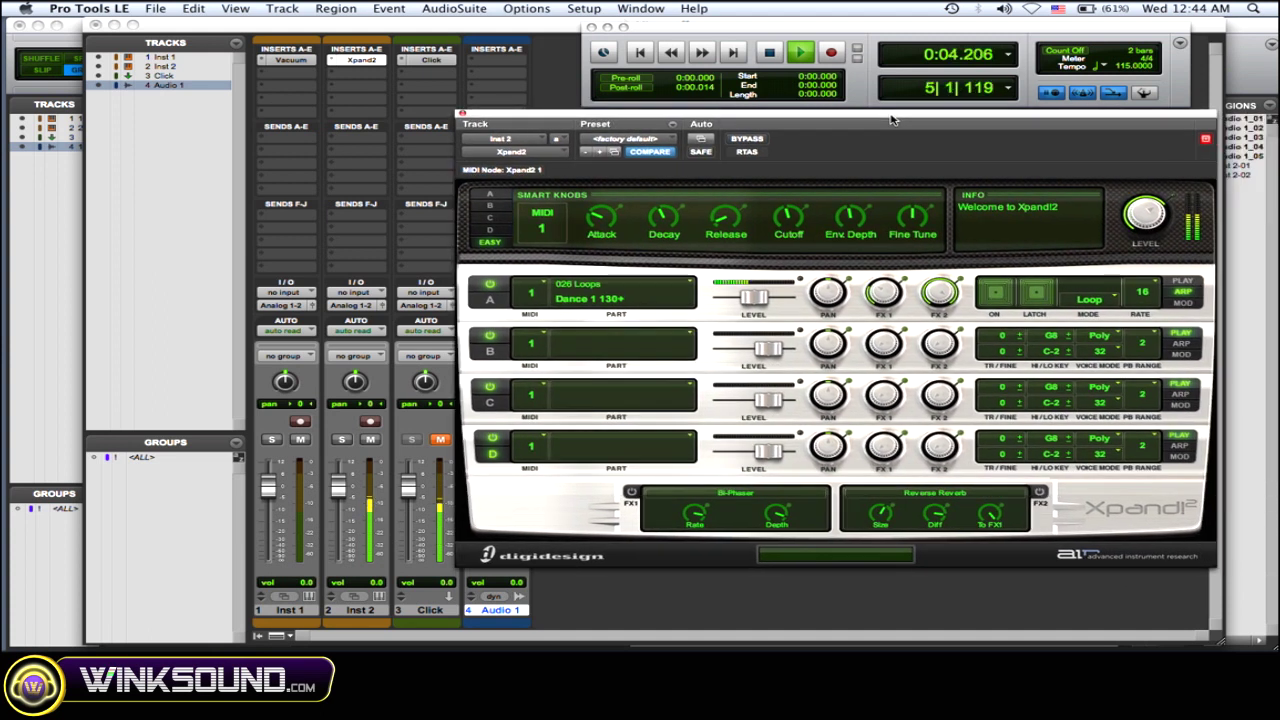
key(space)
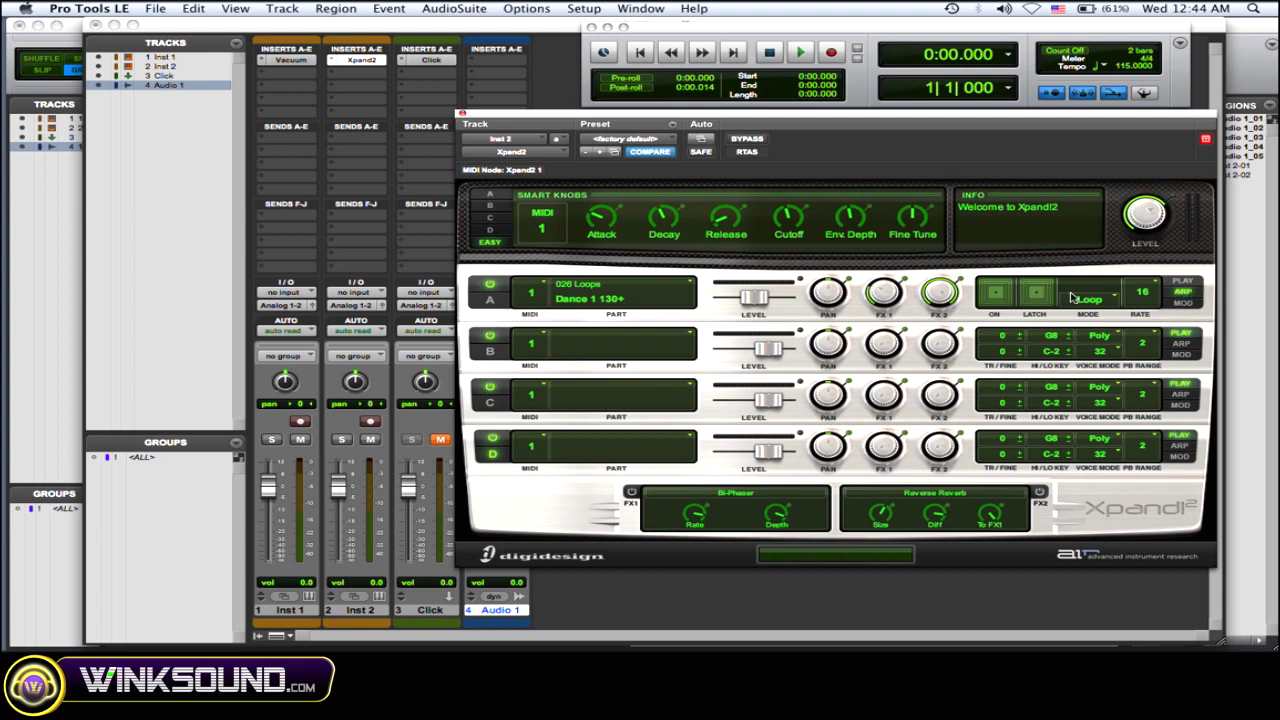
drag(1072, 297, 1097, 307)
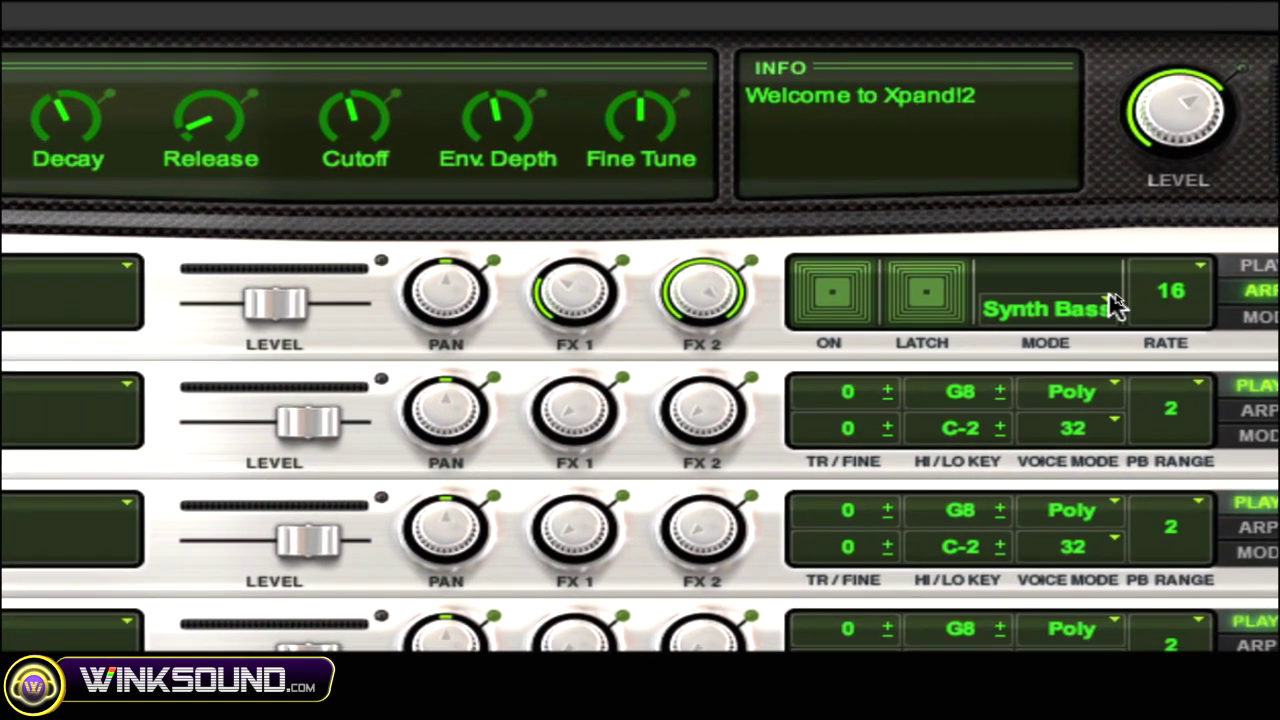
- Switch part A's arpeggiator mode to Loop Shuffle and start playback to hear it
click(1205, 290)
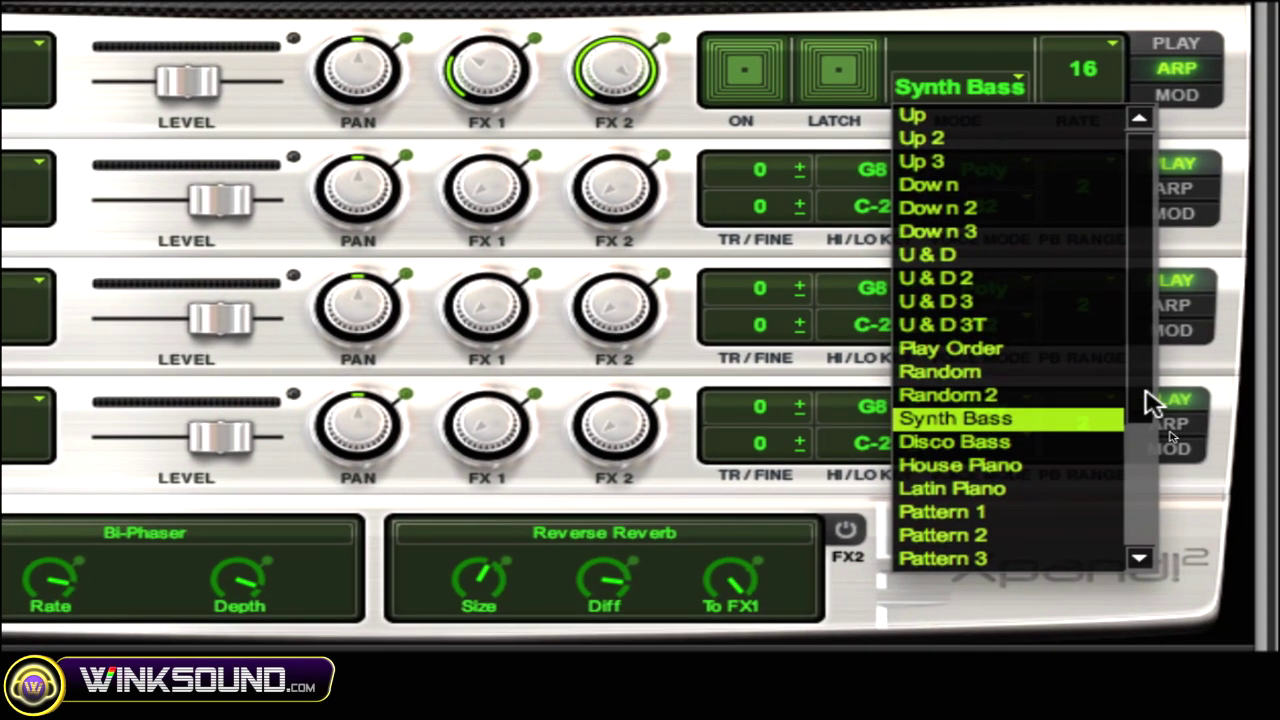
scroll(1150, 430, down, 2)
scroll(1145, 420, down, 2)
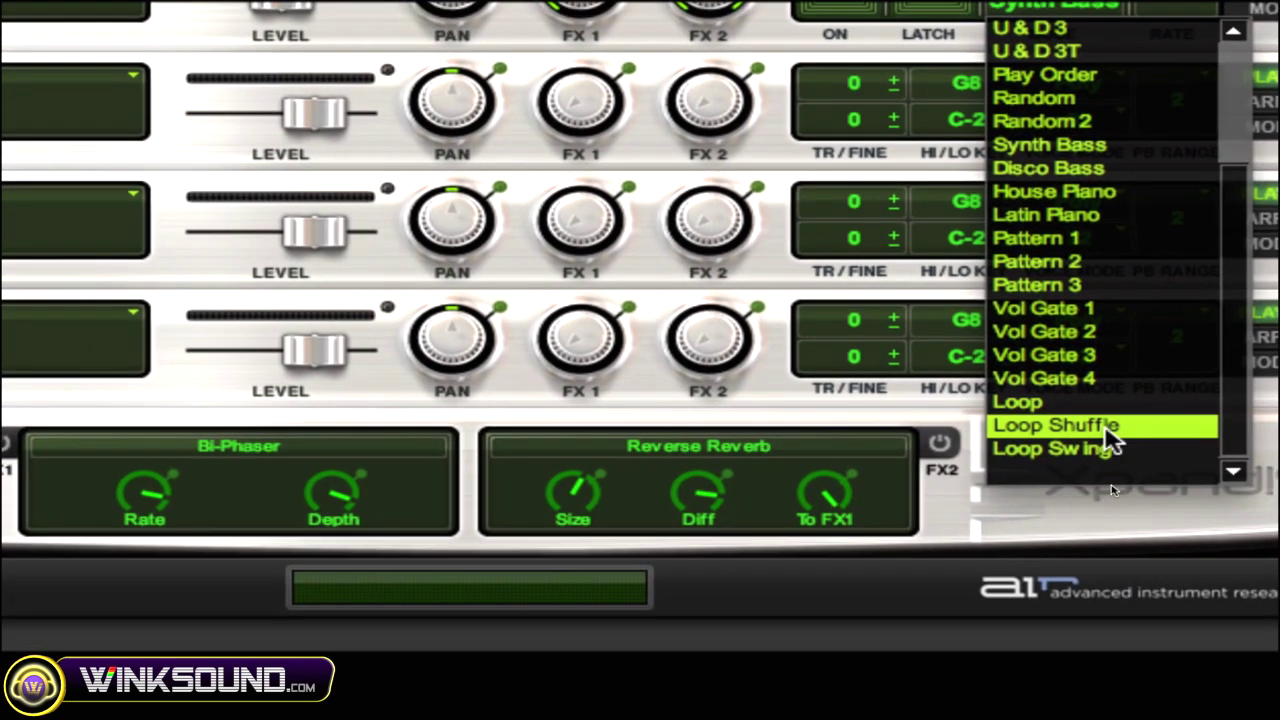
click(1096, 426)
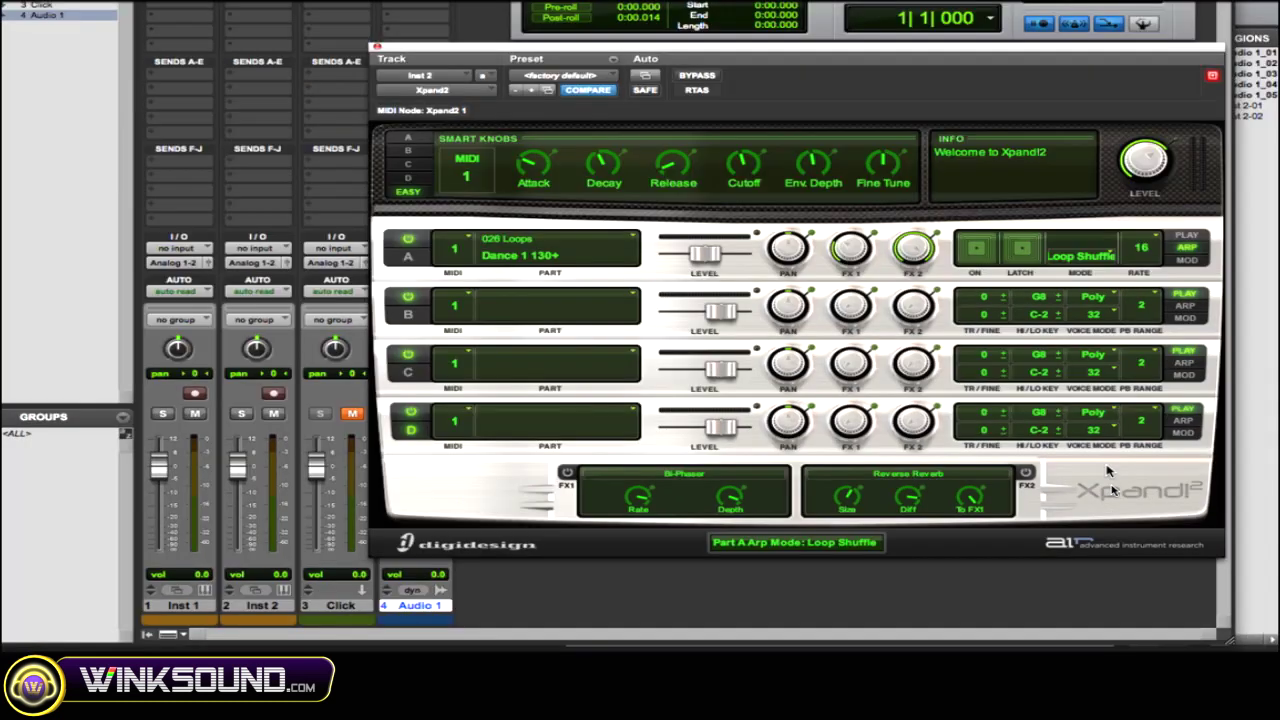
key(space)
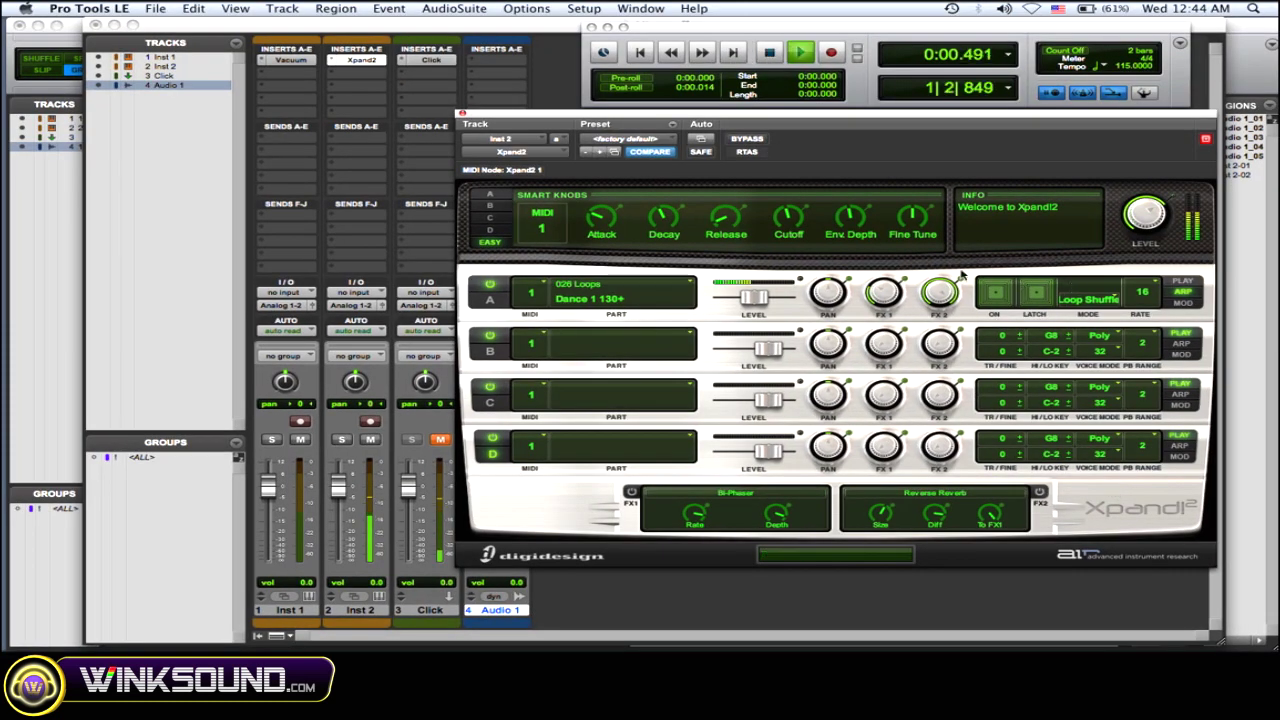
- Set the tempo's beat note value to a quarter note and play back to hear the click
key(space)
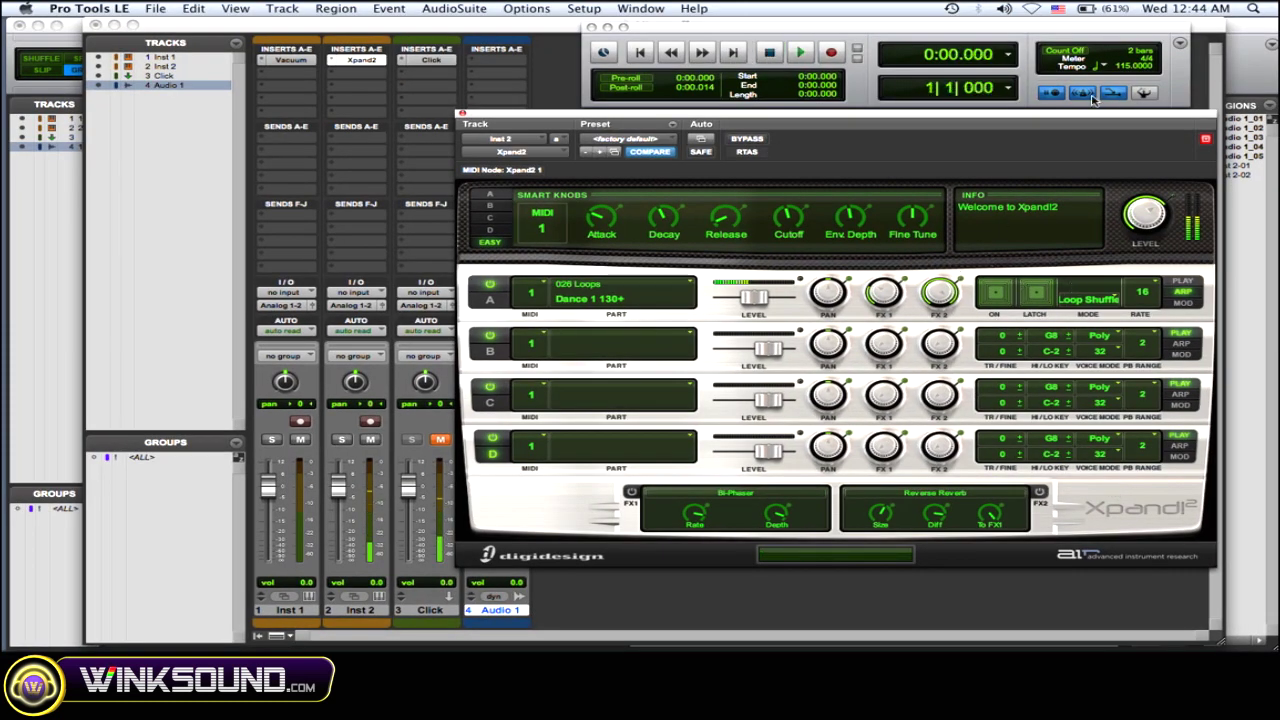
click(1105, 67)
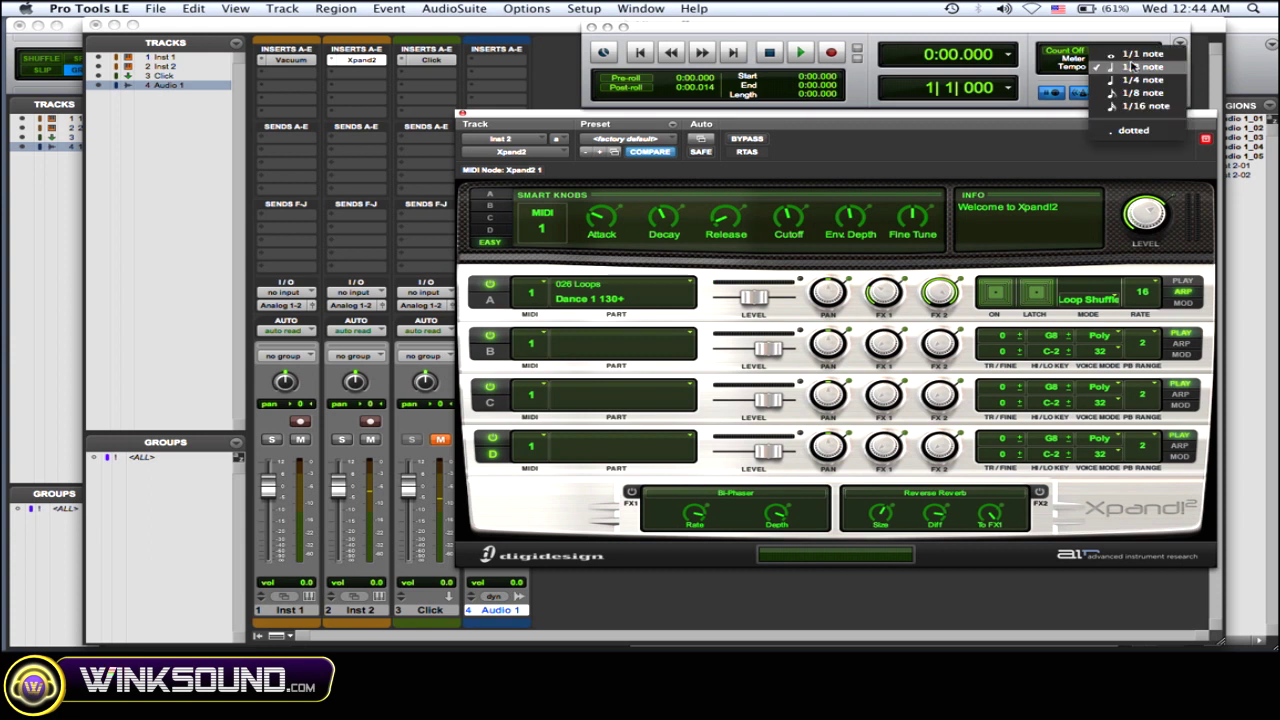
click(1140, 79)
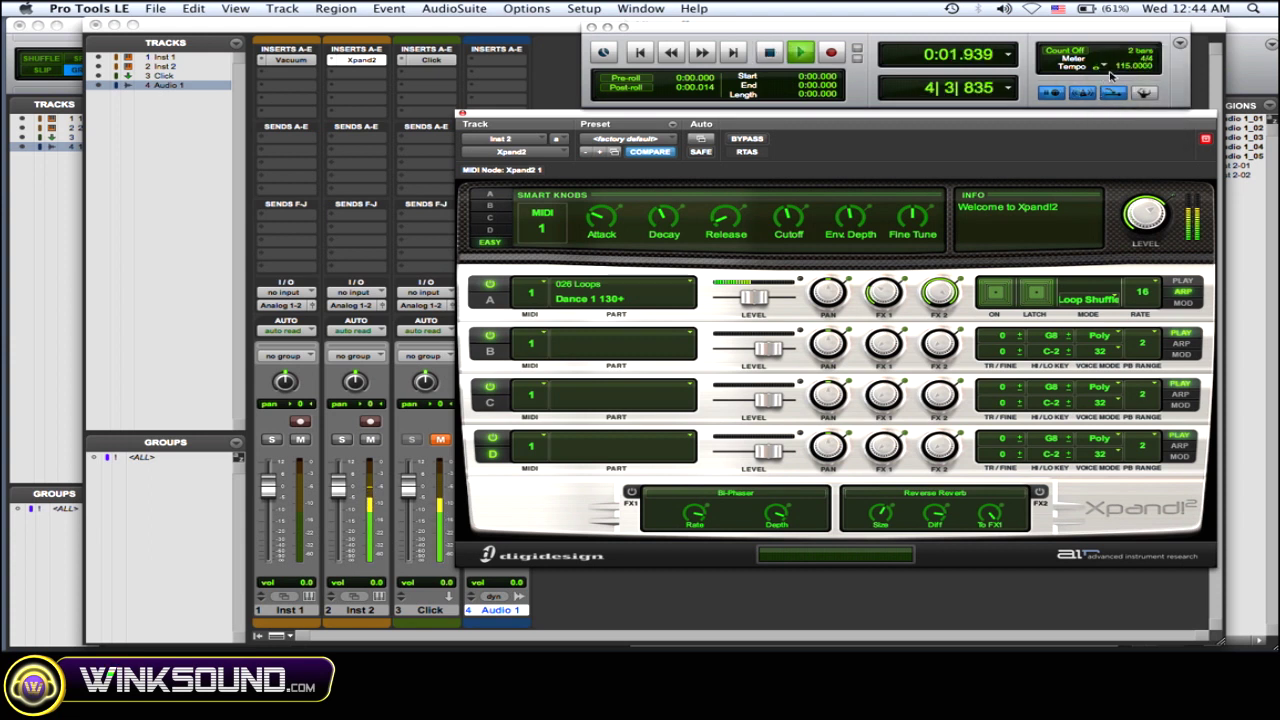
key(space)
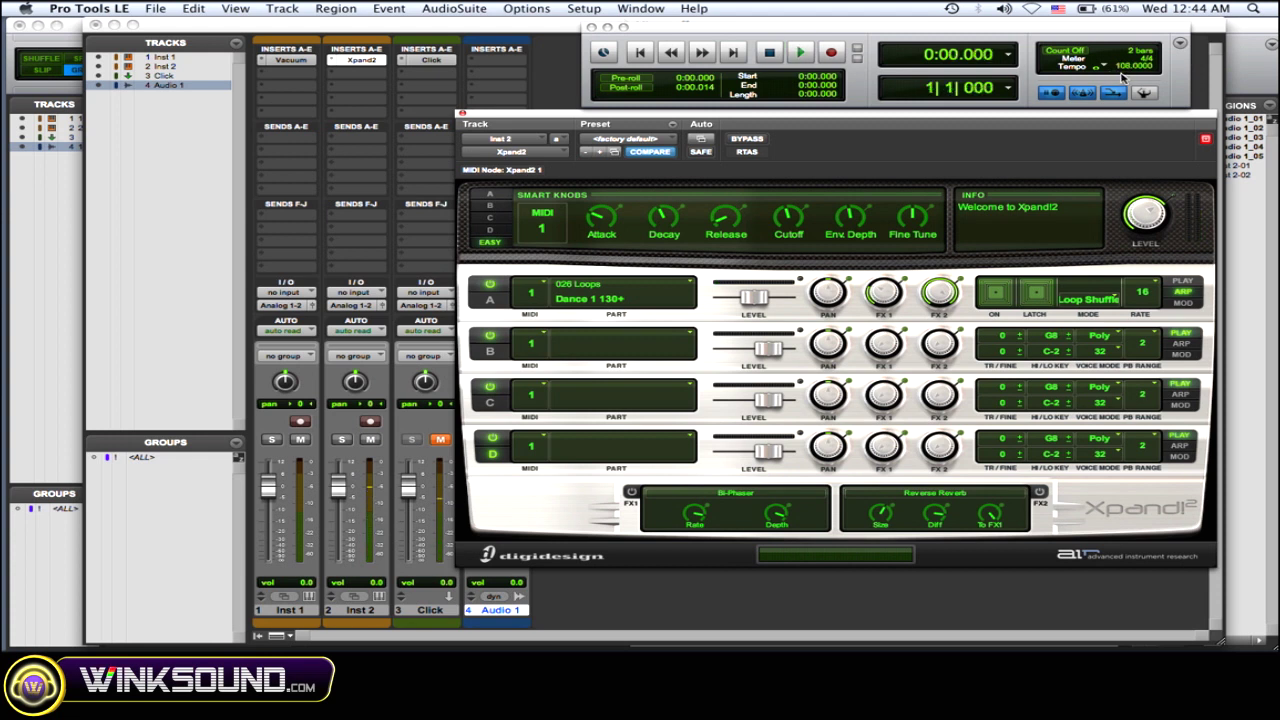
click(1105, 68)
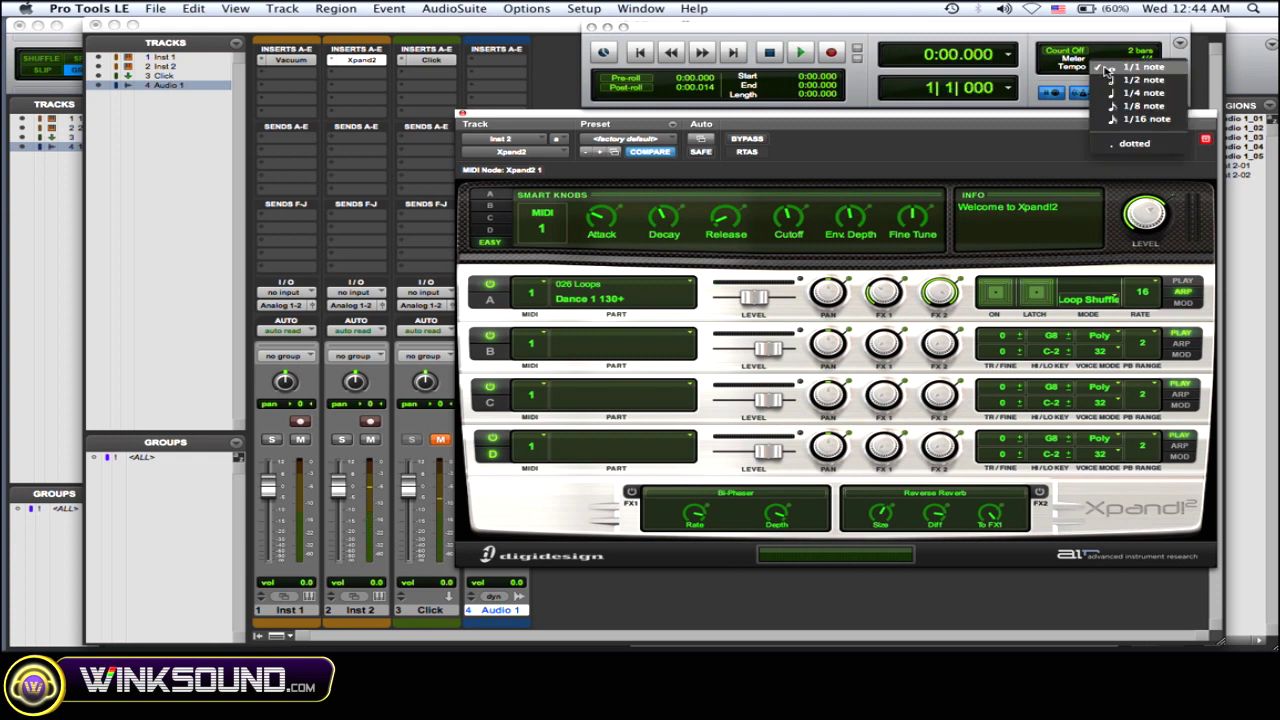
click(1132, 86)
key(space)
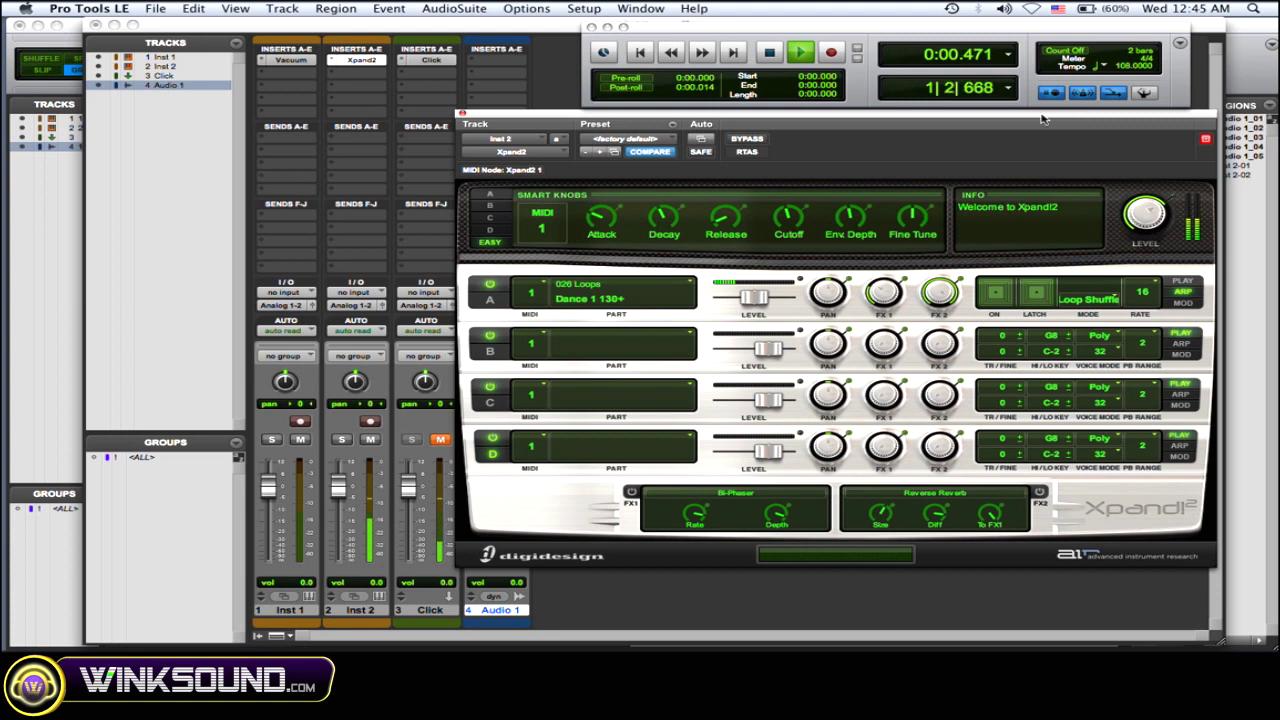
key(space)
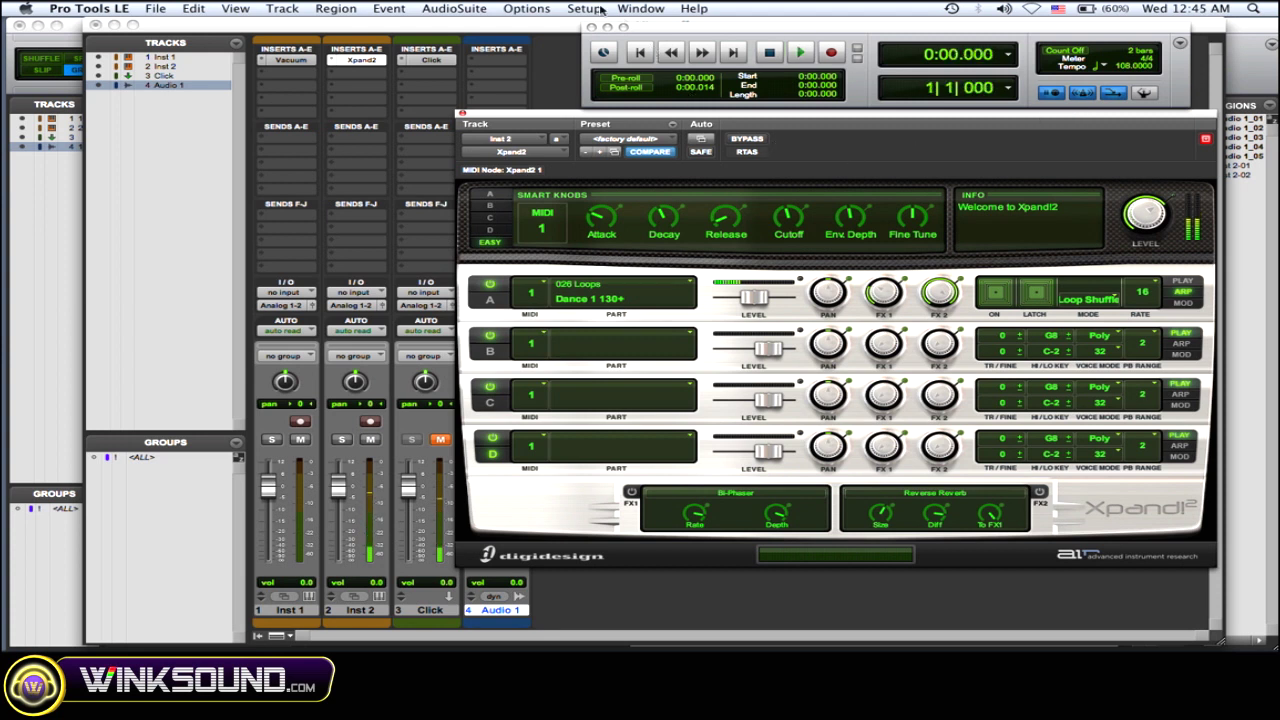
click(585, 8)
- Set the click's accented note to D3 and unaccented note to C3, then start playback
click(622, 193)
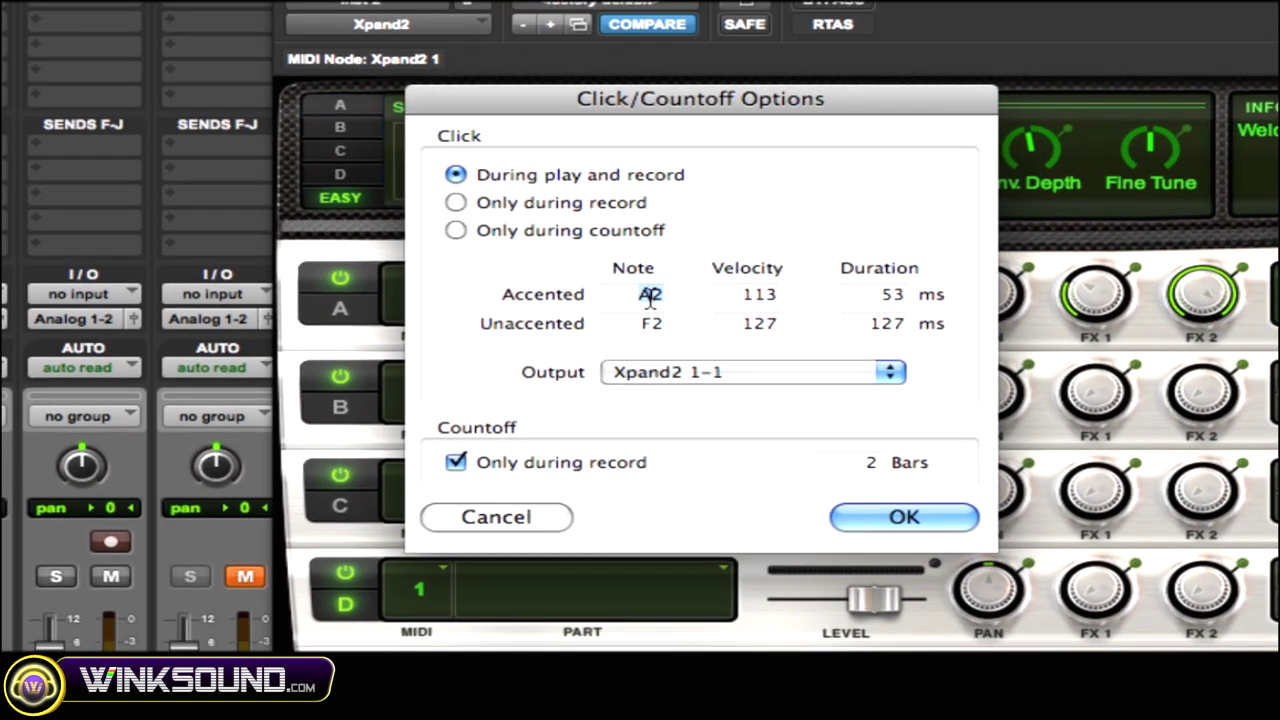
text(B2)
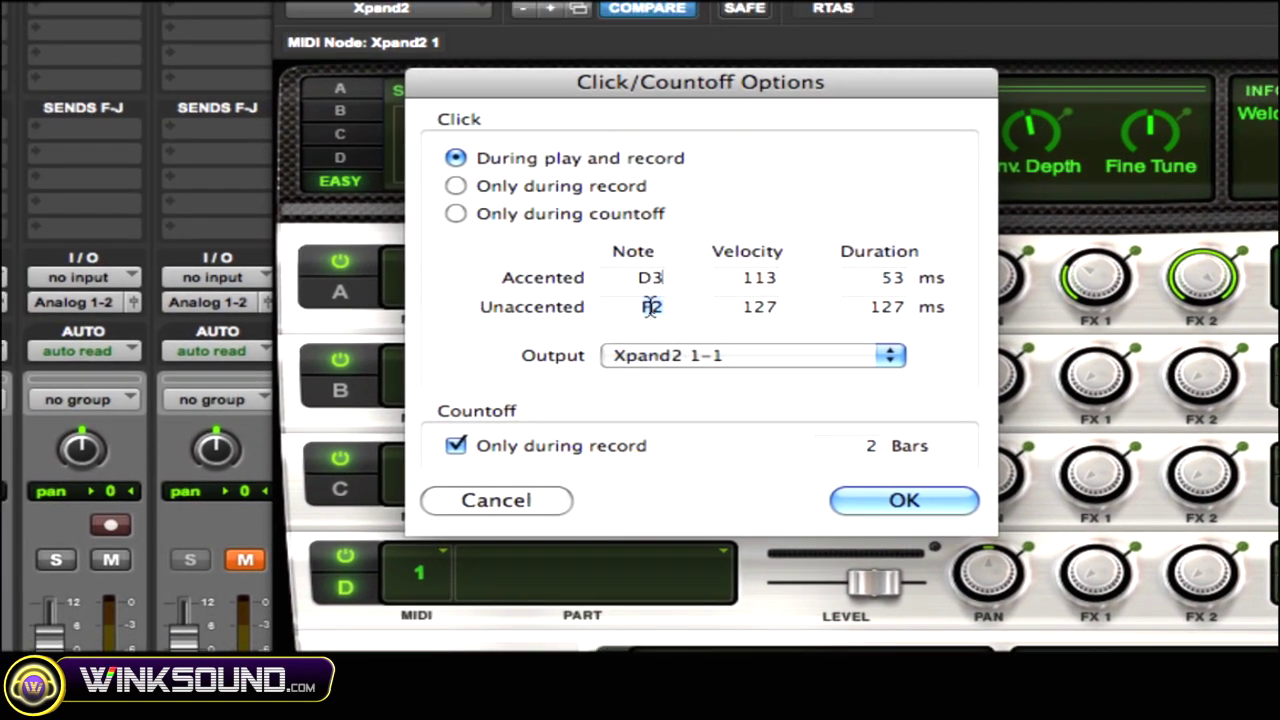
click(651, 307)
text(C3)
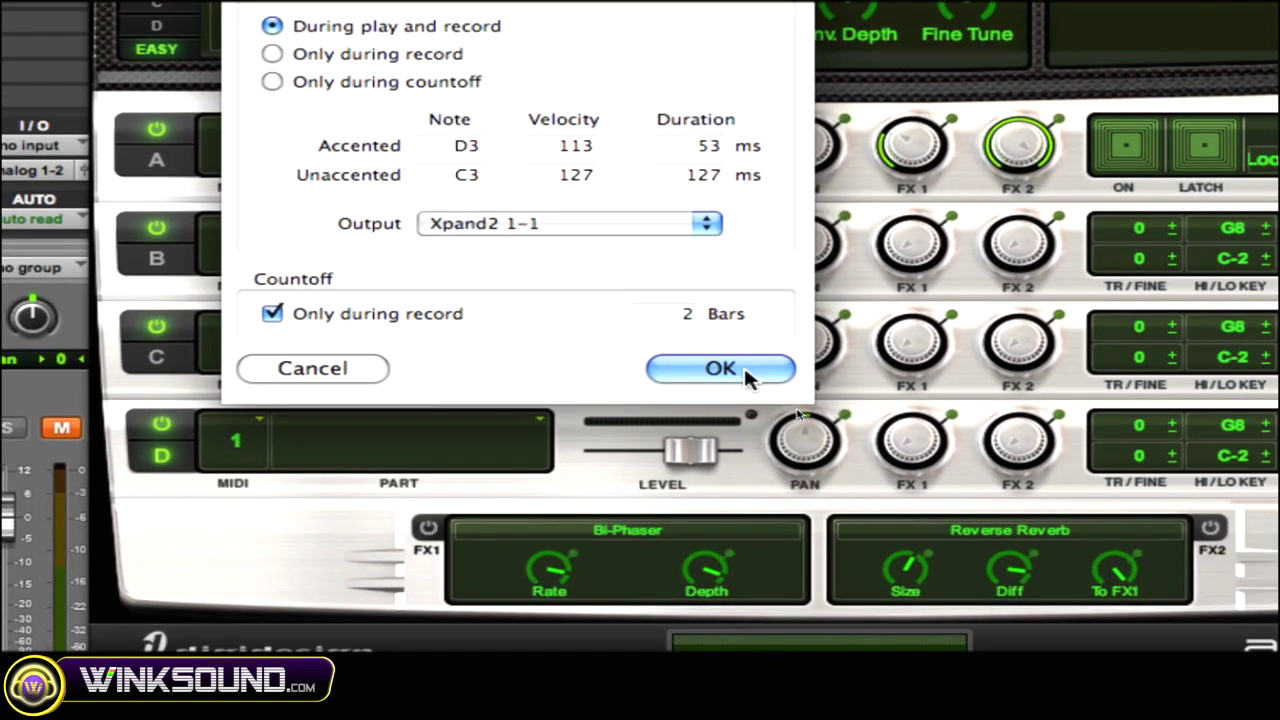
click(904, 500)
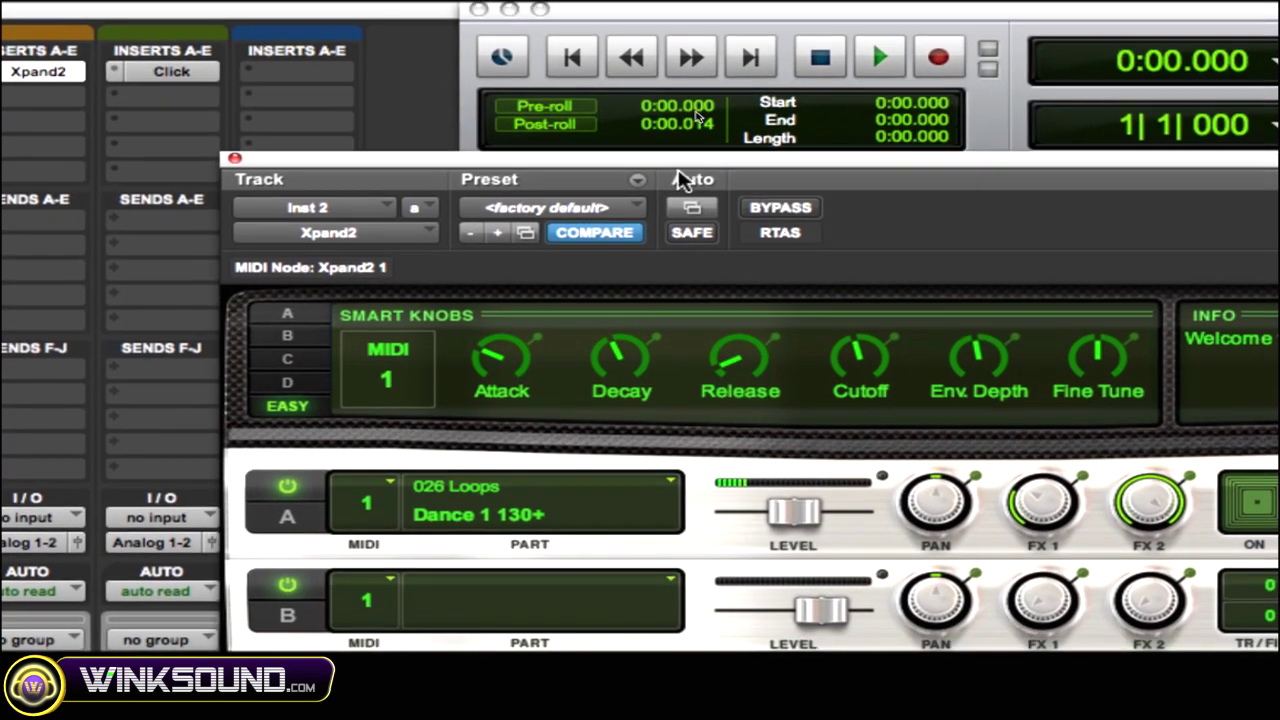
key(space)
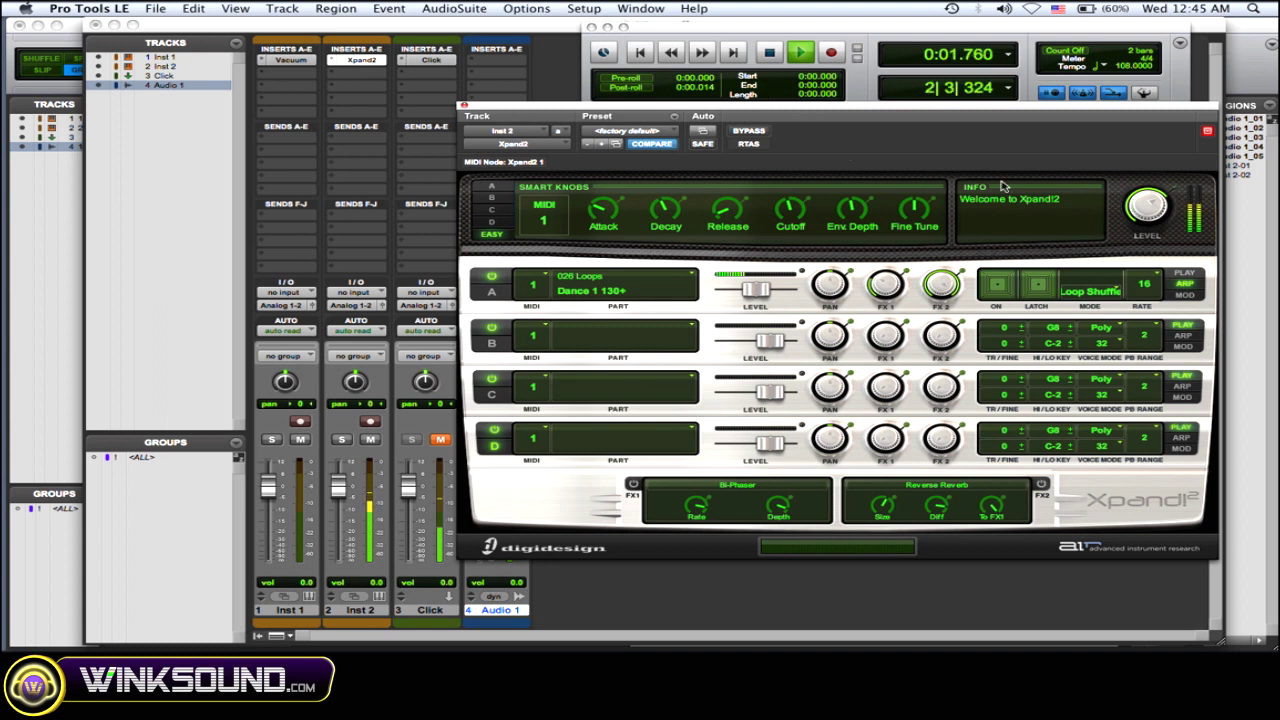
- Load 006 Synth Brass > Hard Brass+ into part A and switch its arpeggiator on
key(space)
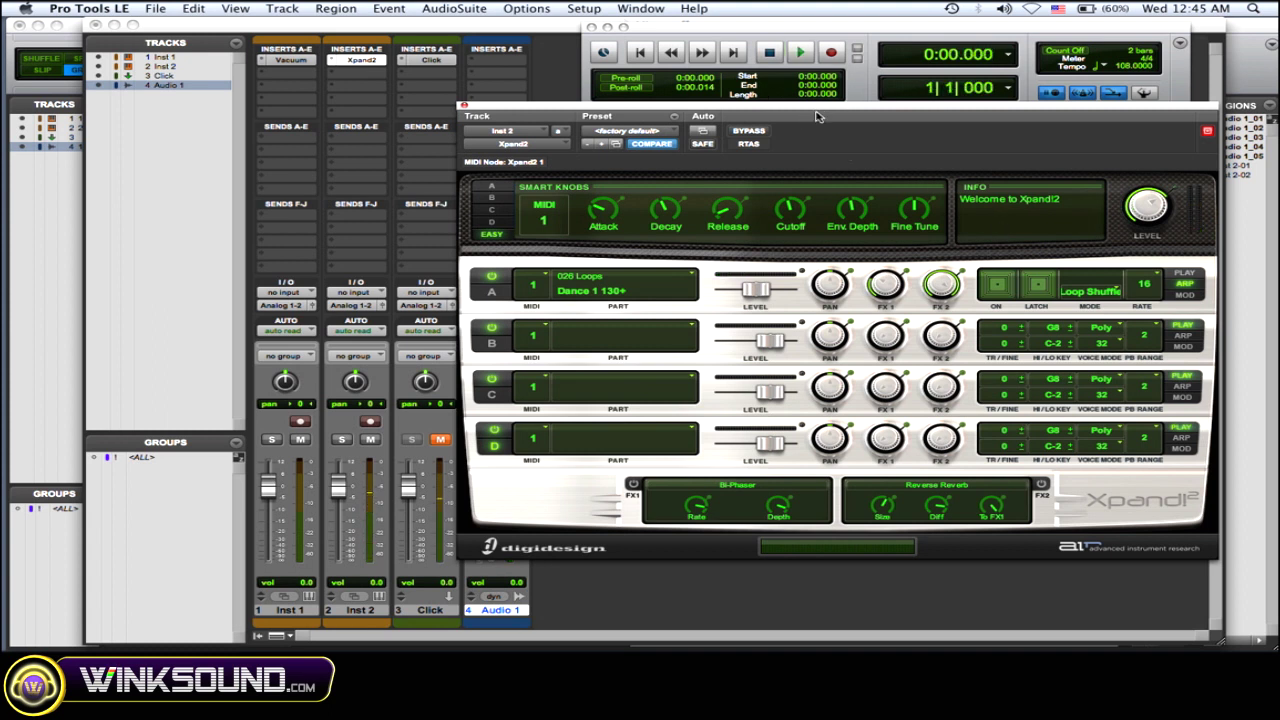
click(688, 281)
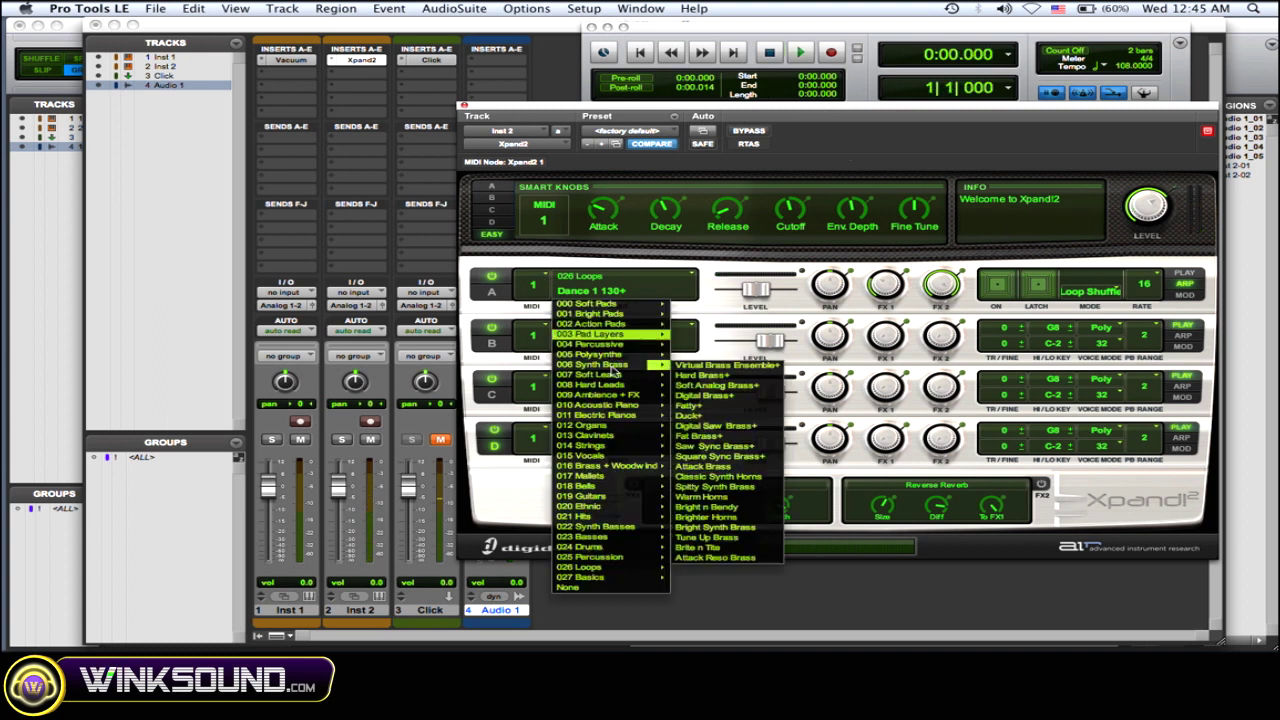
mouse_move(606, 468)
mouse_move(610, 366)
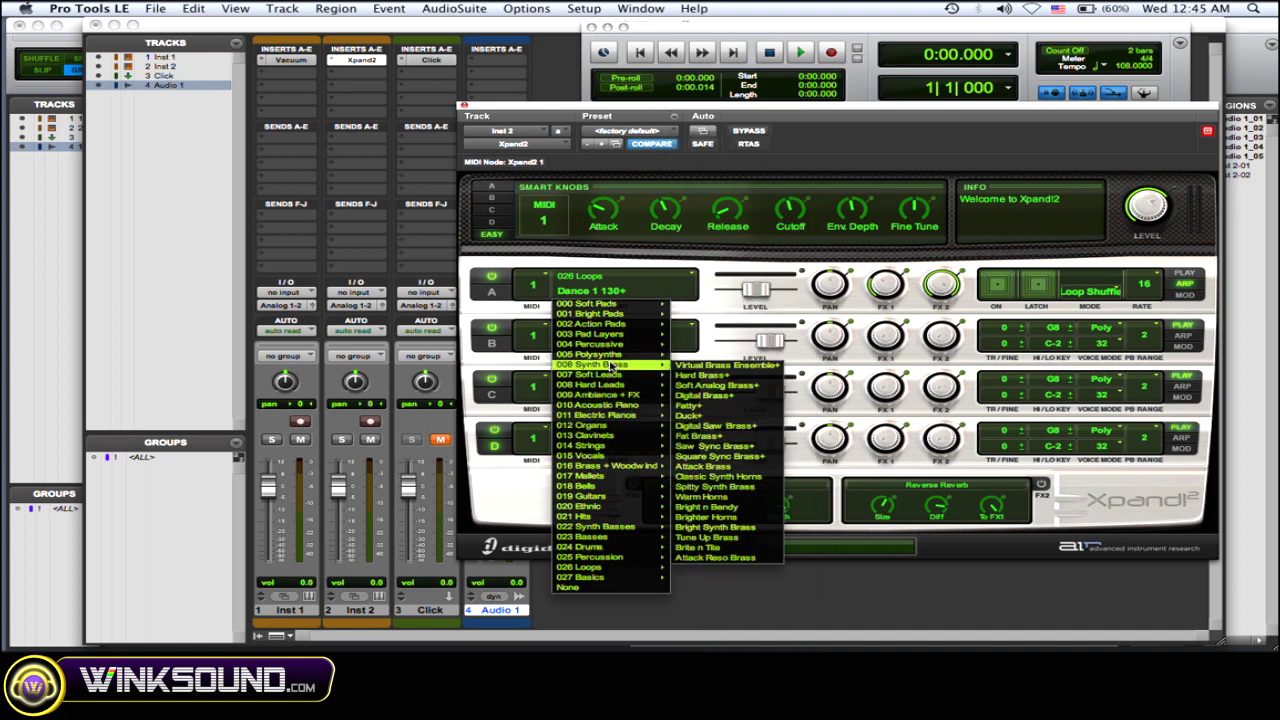
click(705, 375)
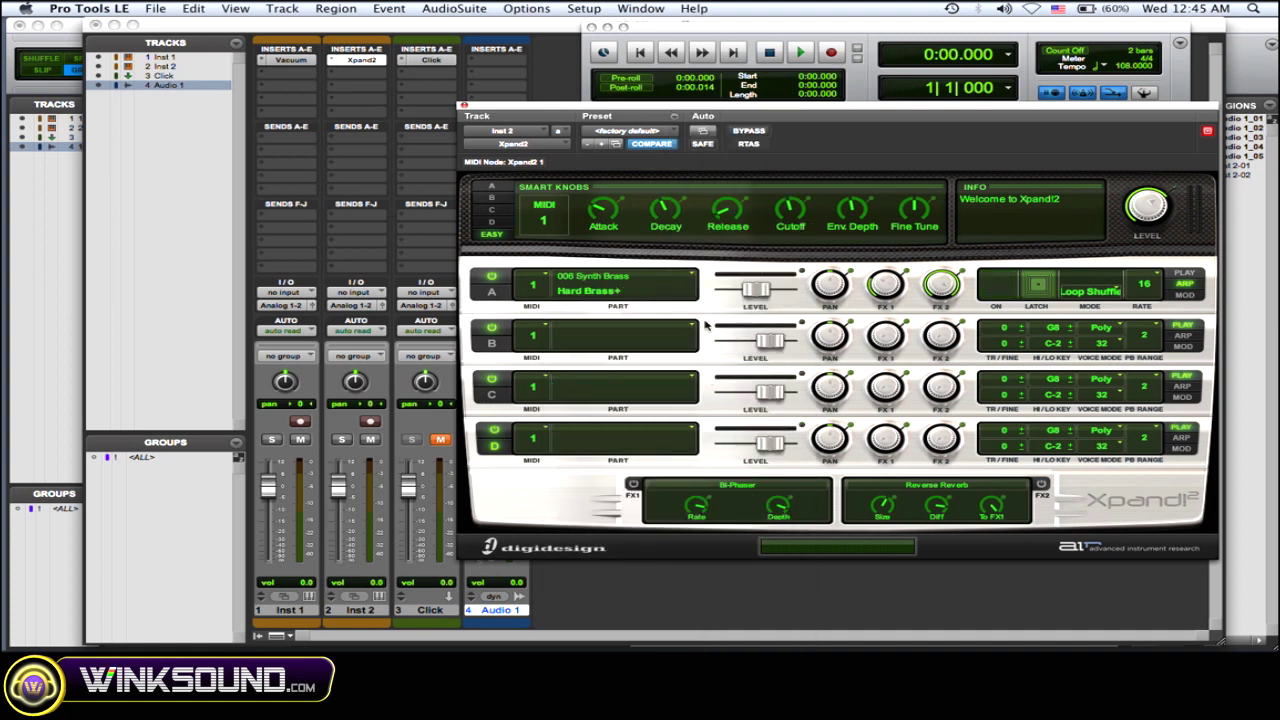
click(1003, 285)
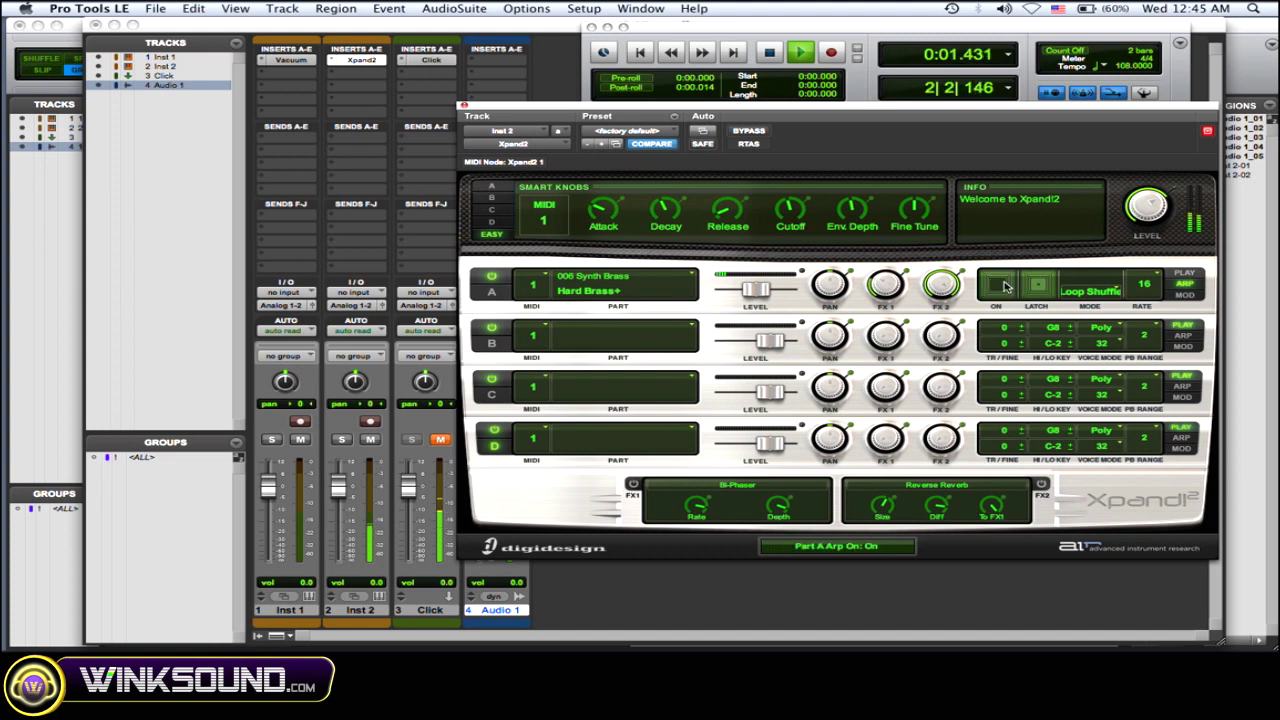
- Try arp rates 32 and 4*, then set part A to pattern U & D 3 at rate 16
click(1160, 278)
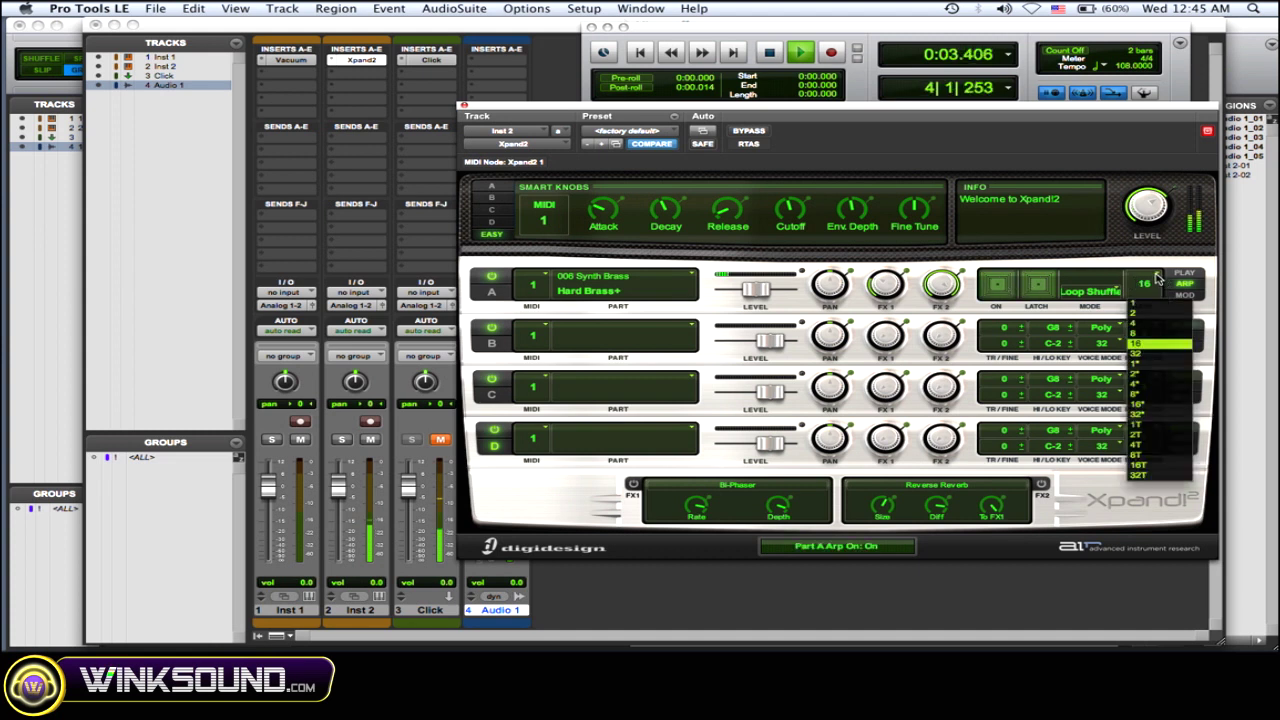
click(1155, 360)
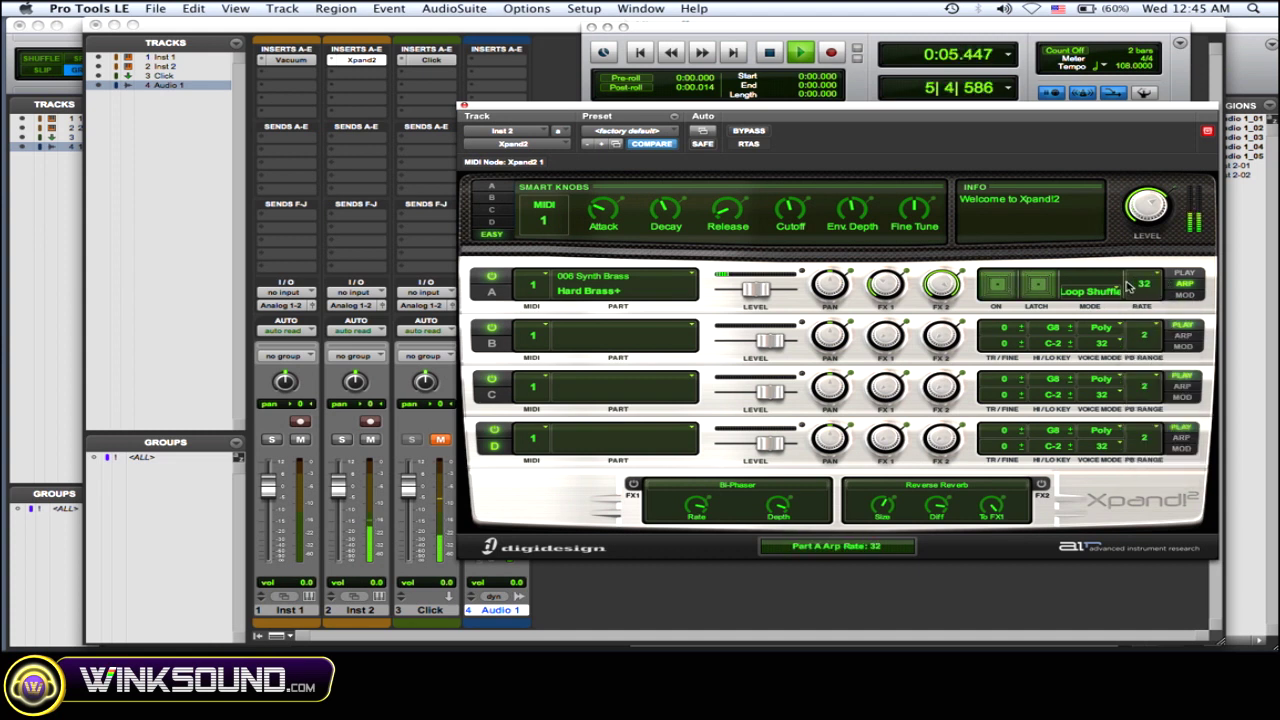
click(1158, 278)
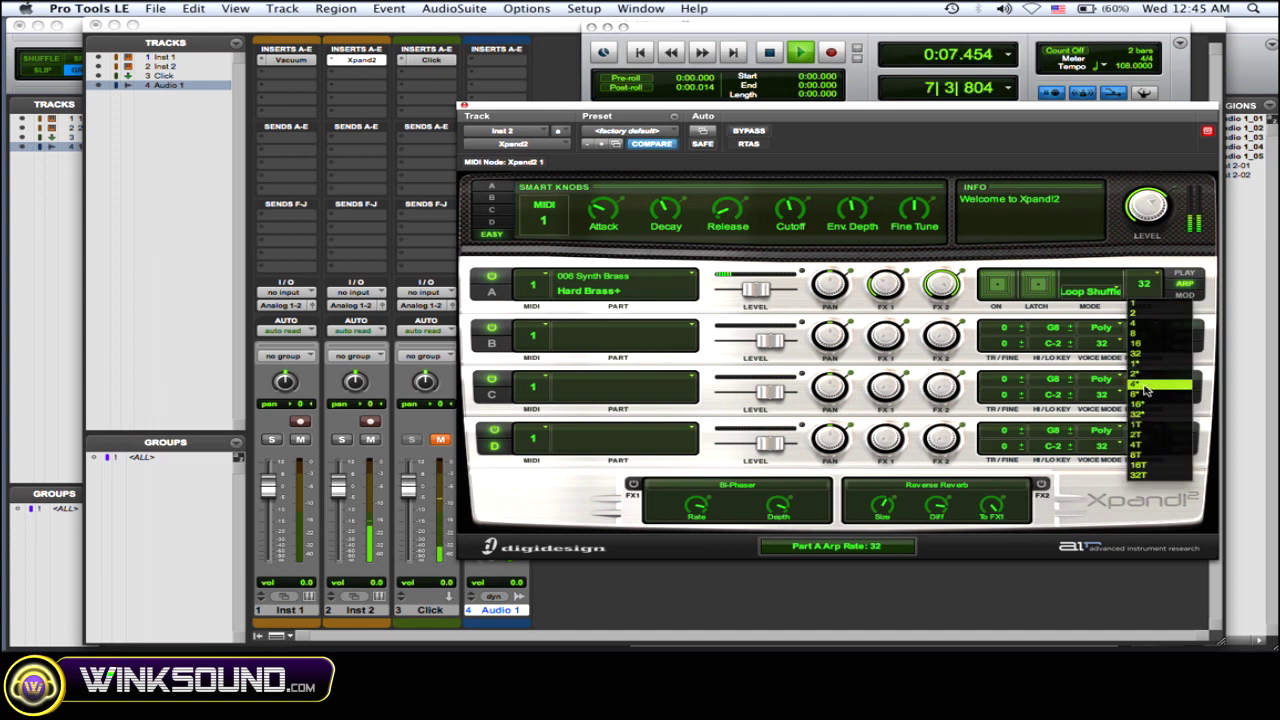
click(1150, 384)
click(1118, 291)
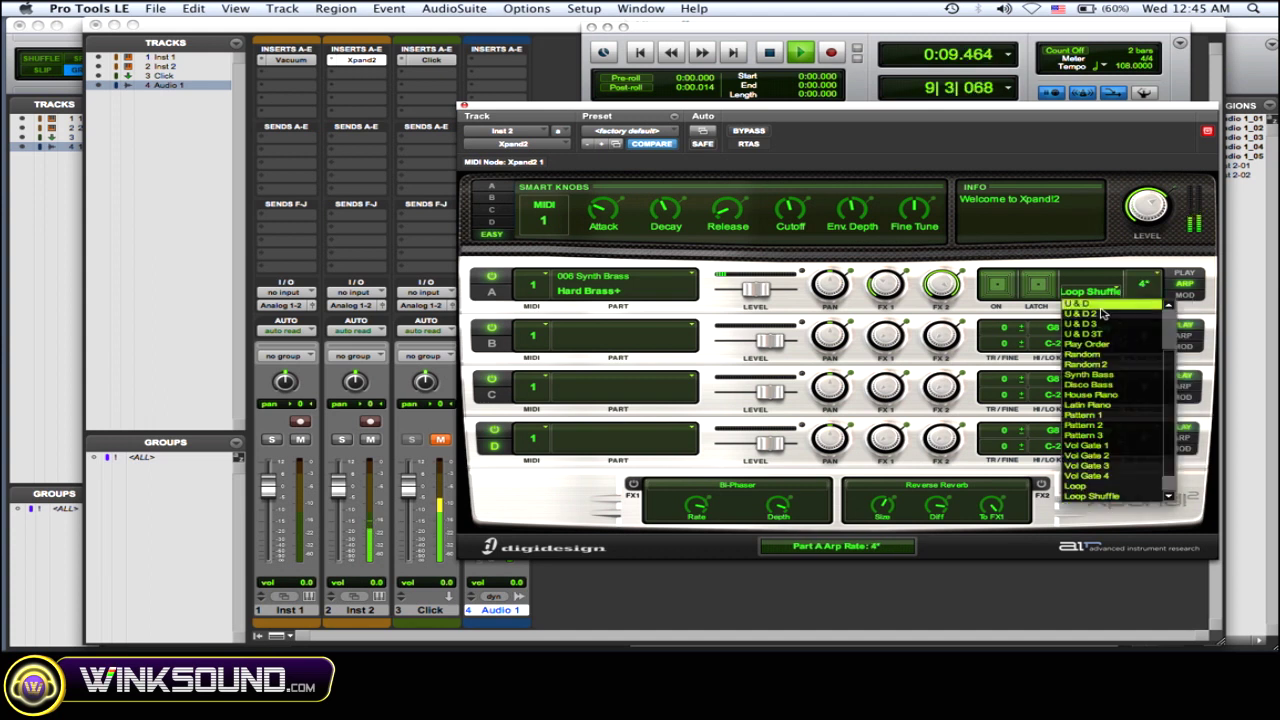
click(1093, 325)
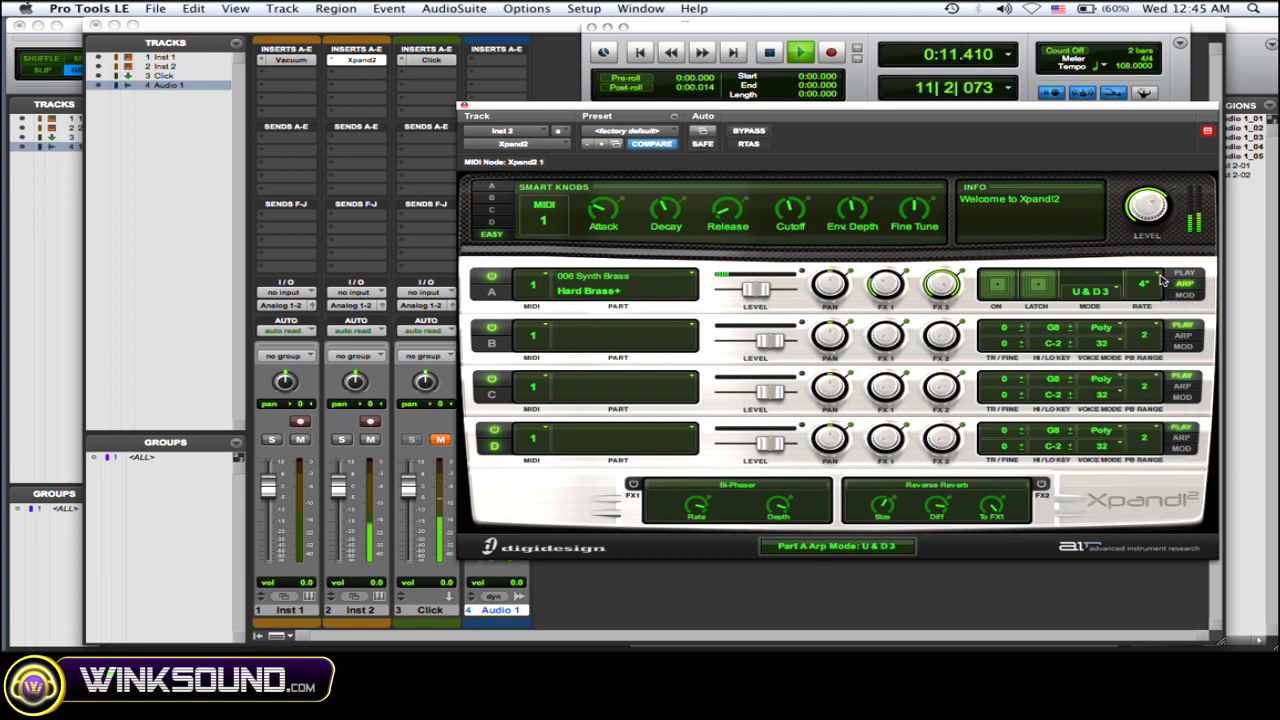
click(1160, 281)
click(1140, 350)
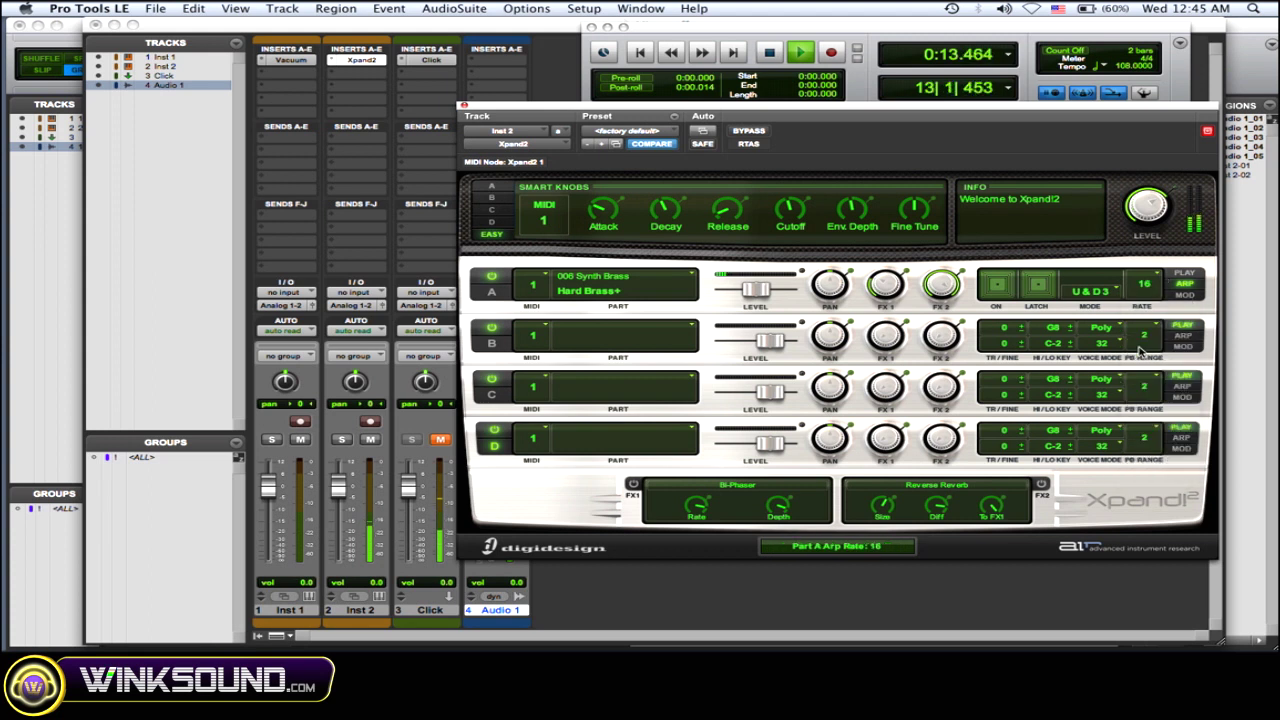
- Try several tempo beat-unit values, stop playback, and move the Xpand2 window slightly higher
click(1101, 66)
click(1135, 66)
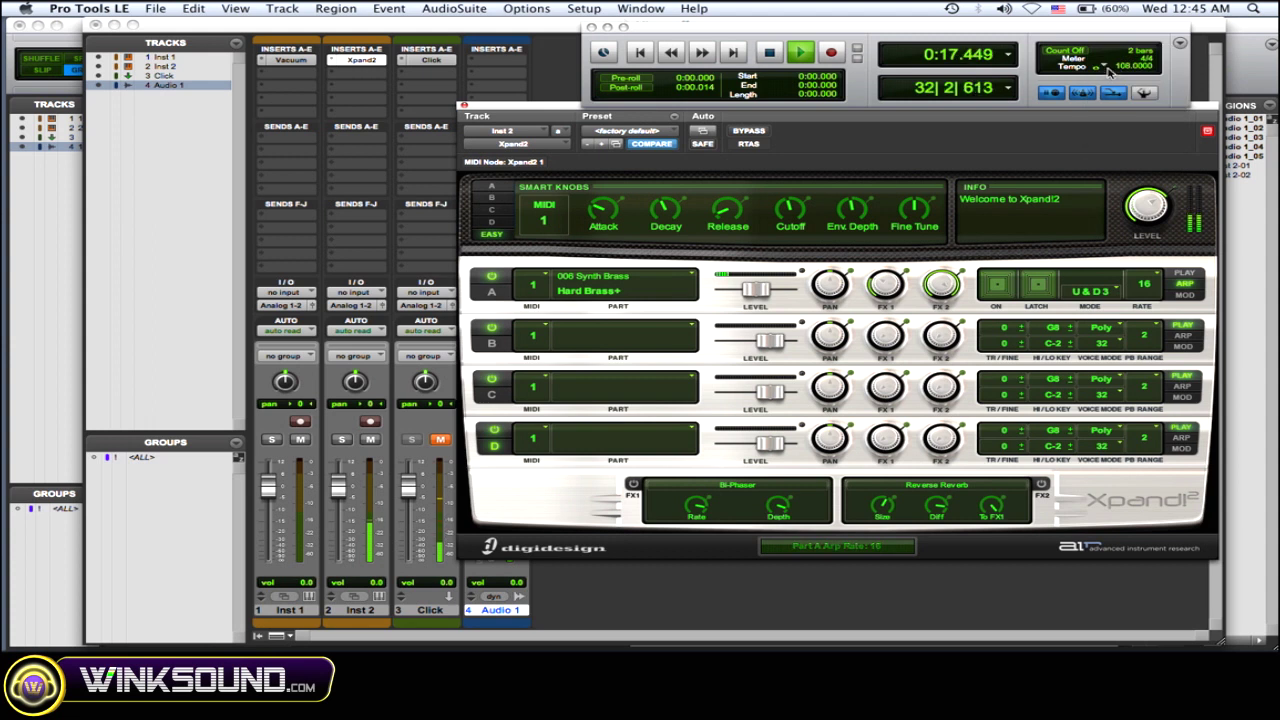
click(1104, 67)
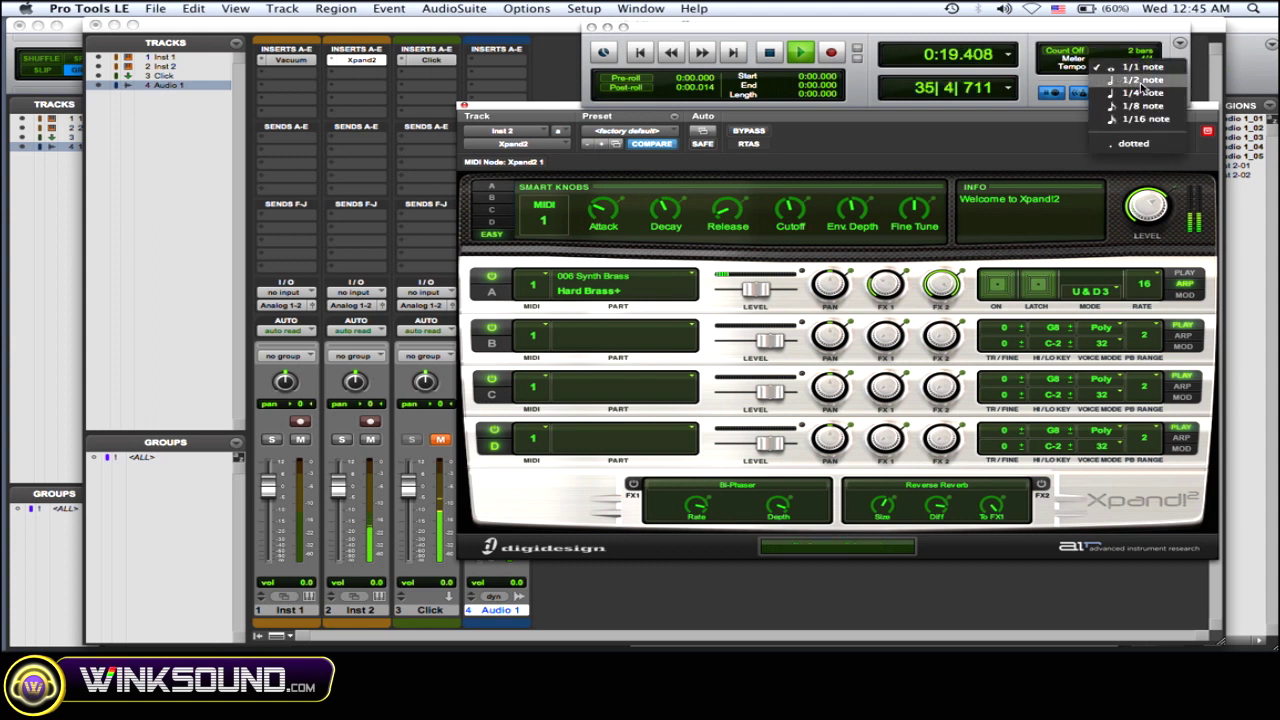
click(1141, 82)
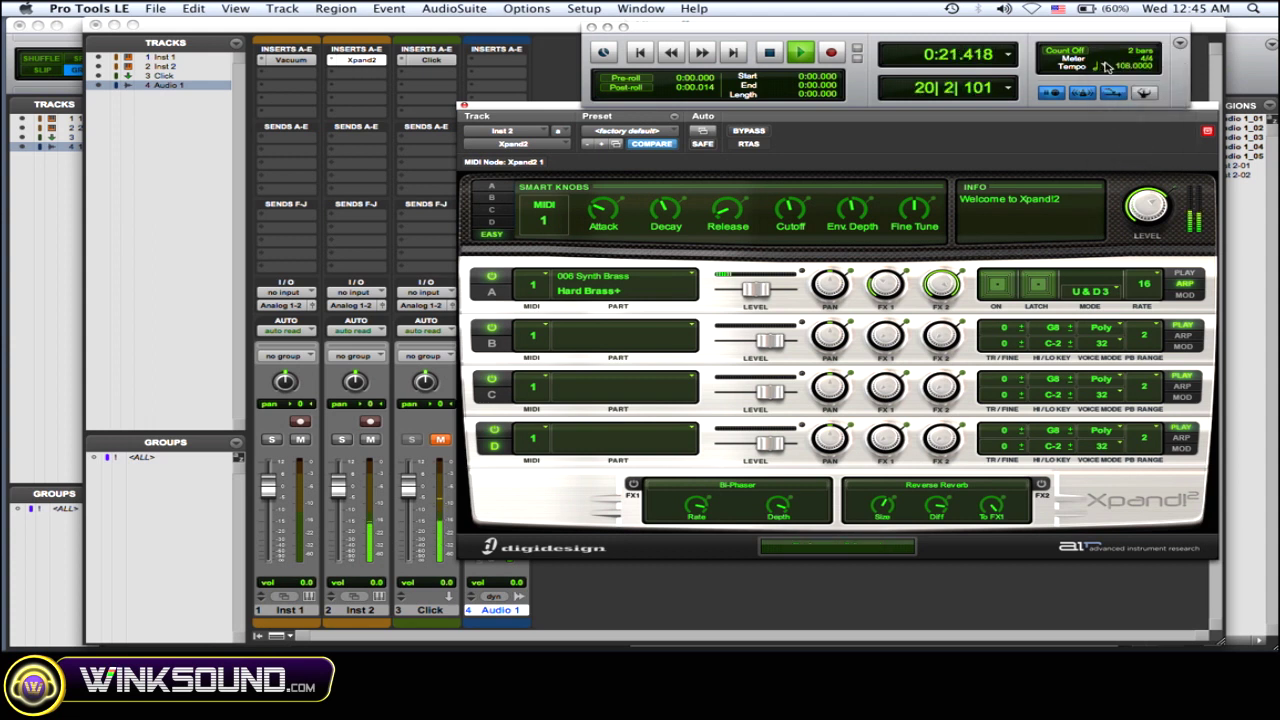
click(1106, 66)
click(1141, 70)
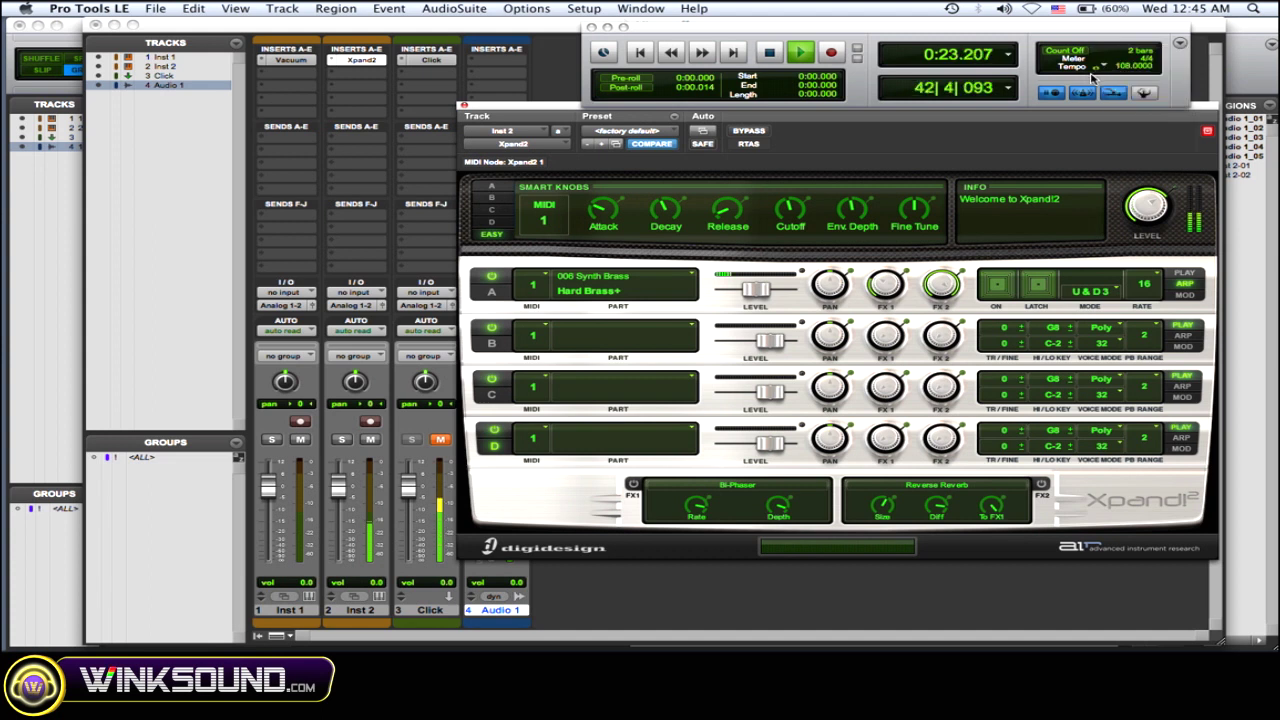
key(space)
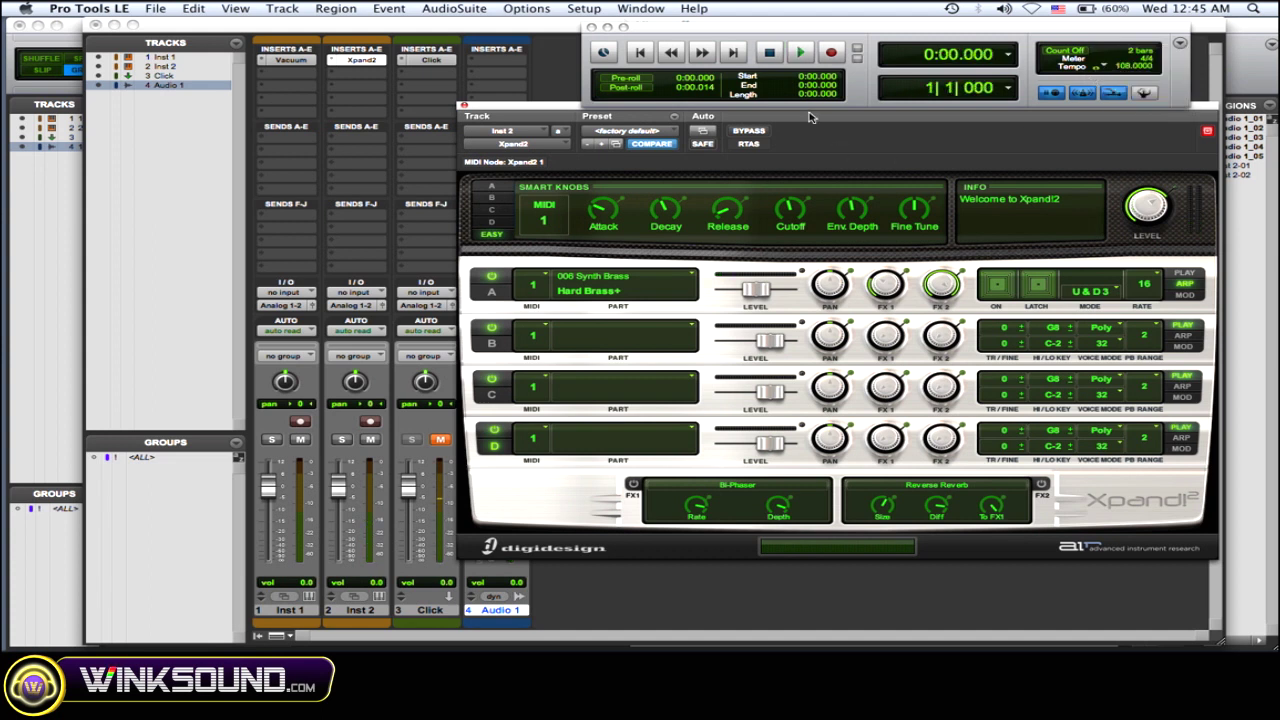
drag(808, 114, 811, 96)
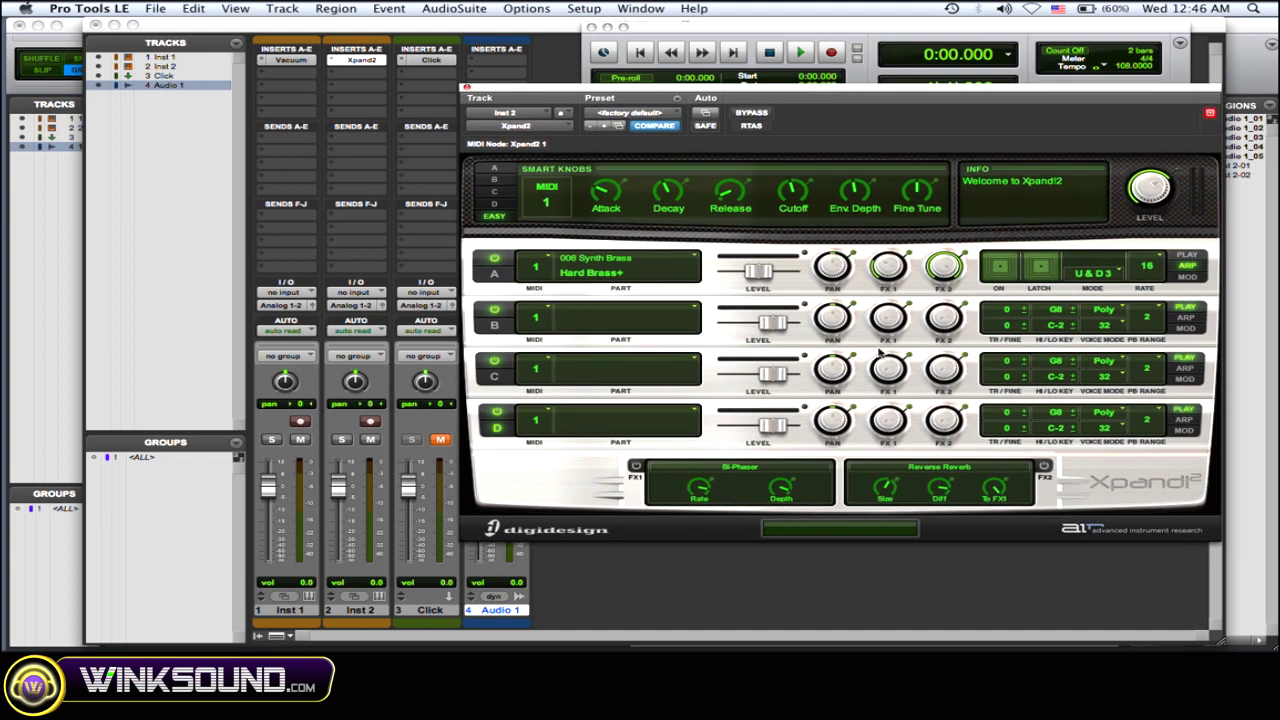
- Adjust part A's FX2 send and raise its FX1 send to +1.2 dB during playback
click(963, 258)
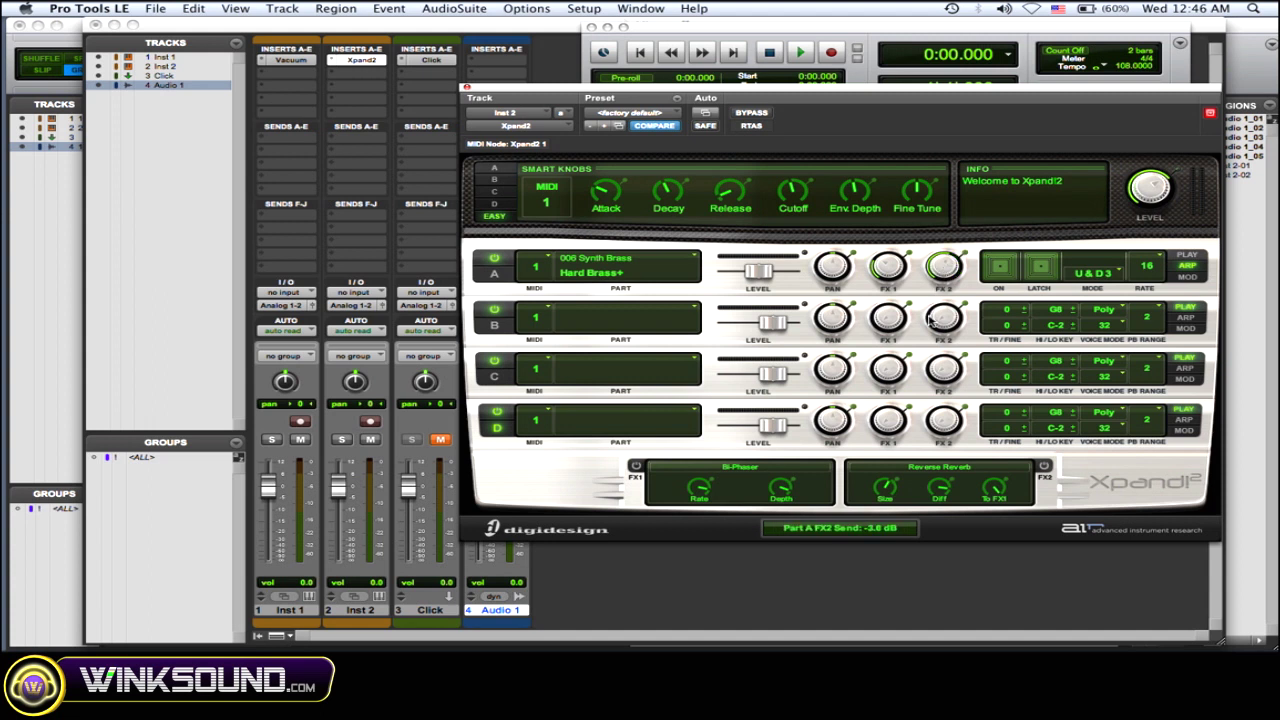
drag(880, 271, 879, 265)
key(space)
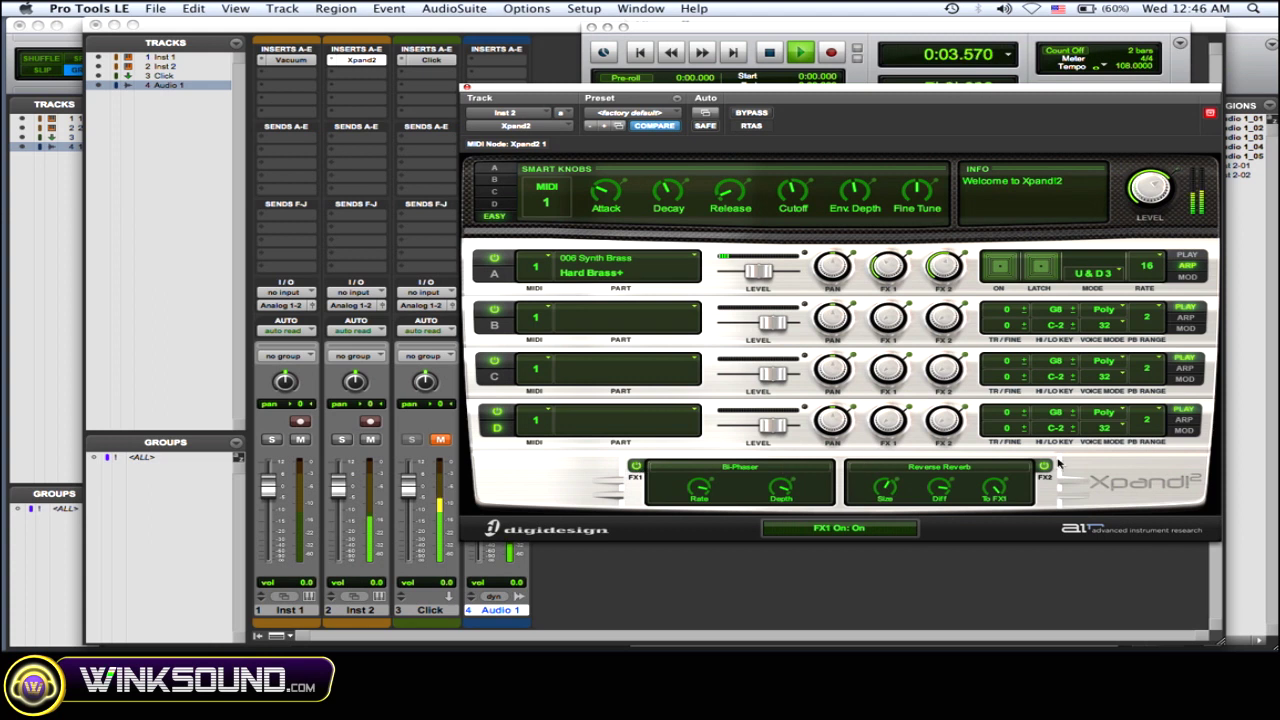
drag(878, 265, 882, 208)
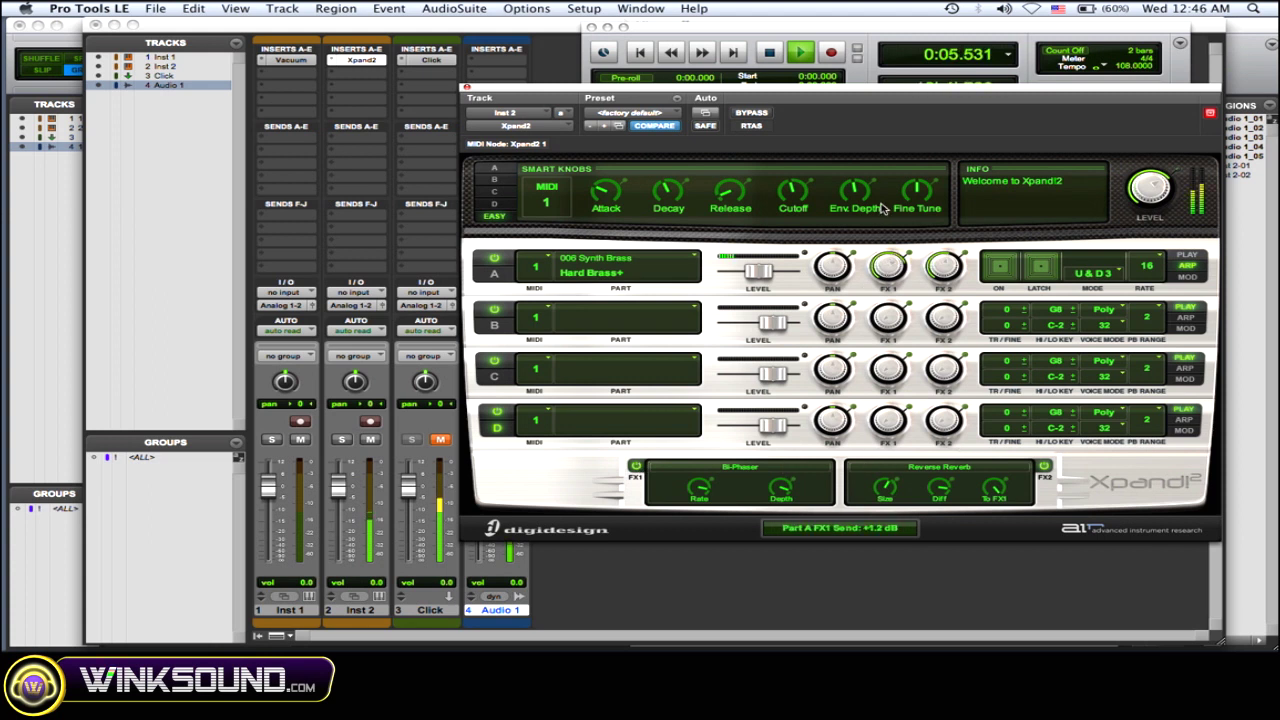
- Drop envelope depth to -97 %, sweep the cutoff, lengthen release to +48 %, and adjust decay and attack
mouse_move(940, 272)
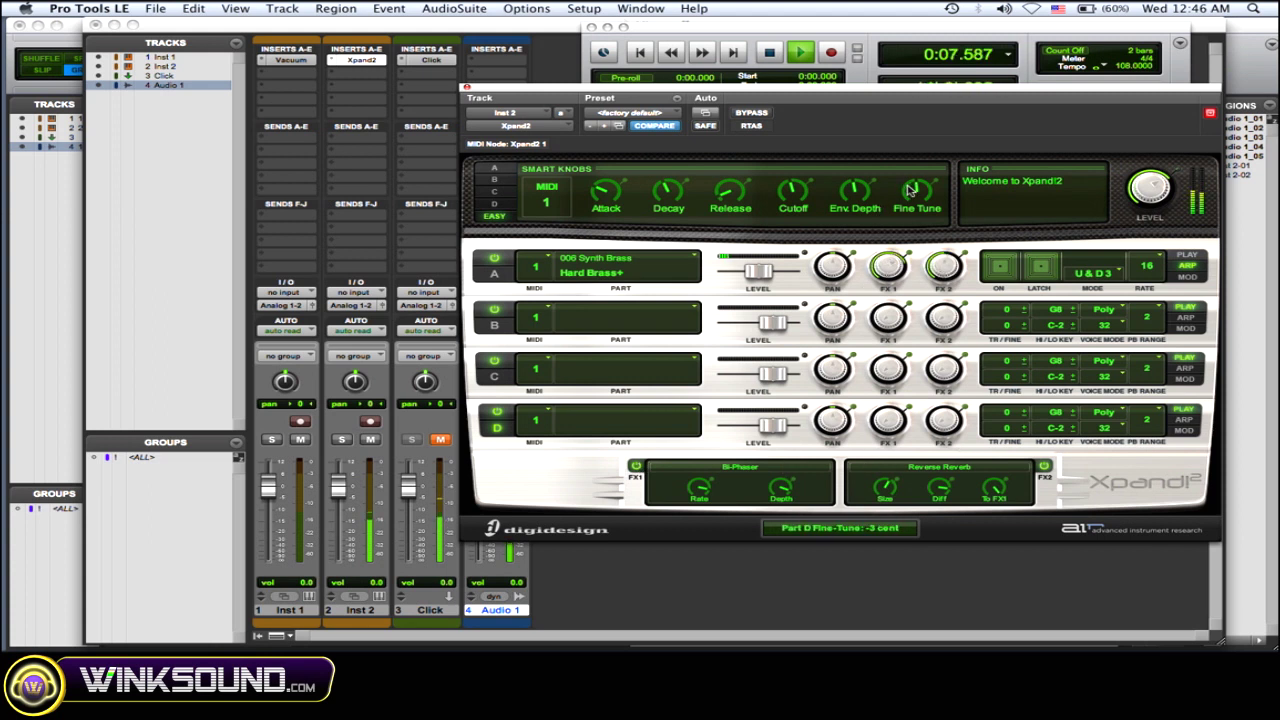
mouse_move(845, 185)
drag(845, 185, 843, 250)
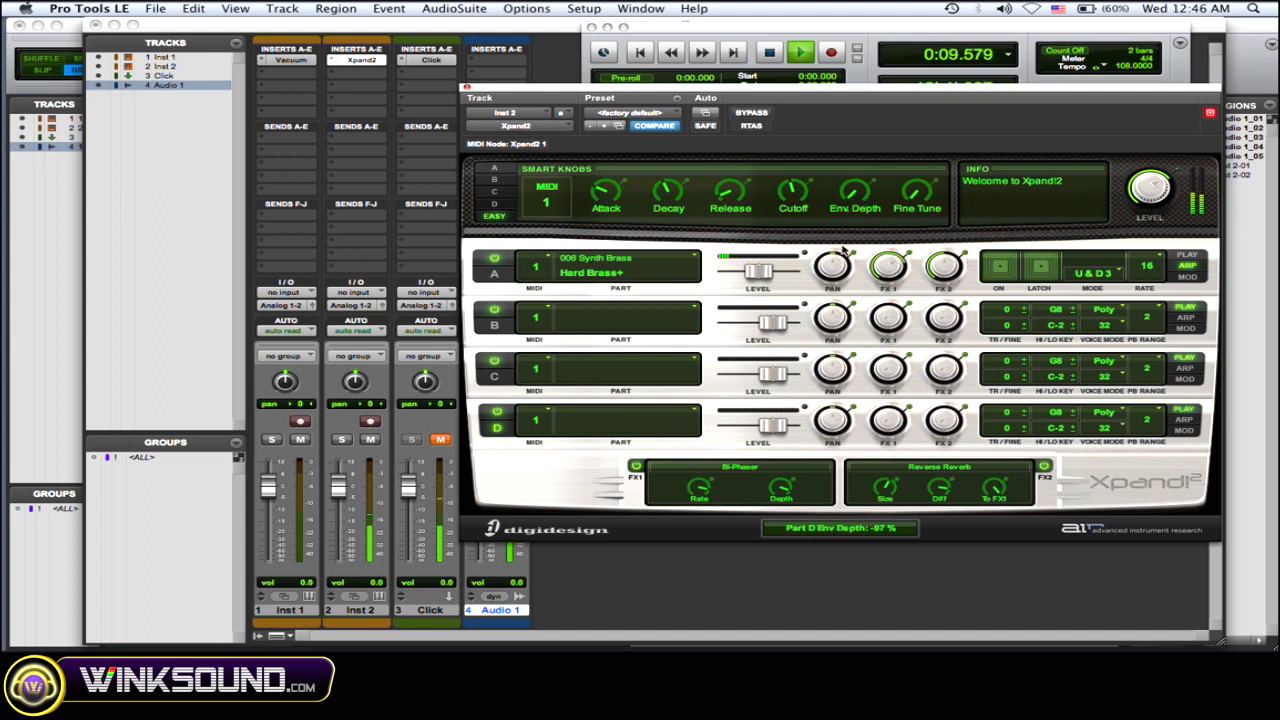
drag(791, 190, 777, 253)
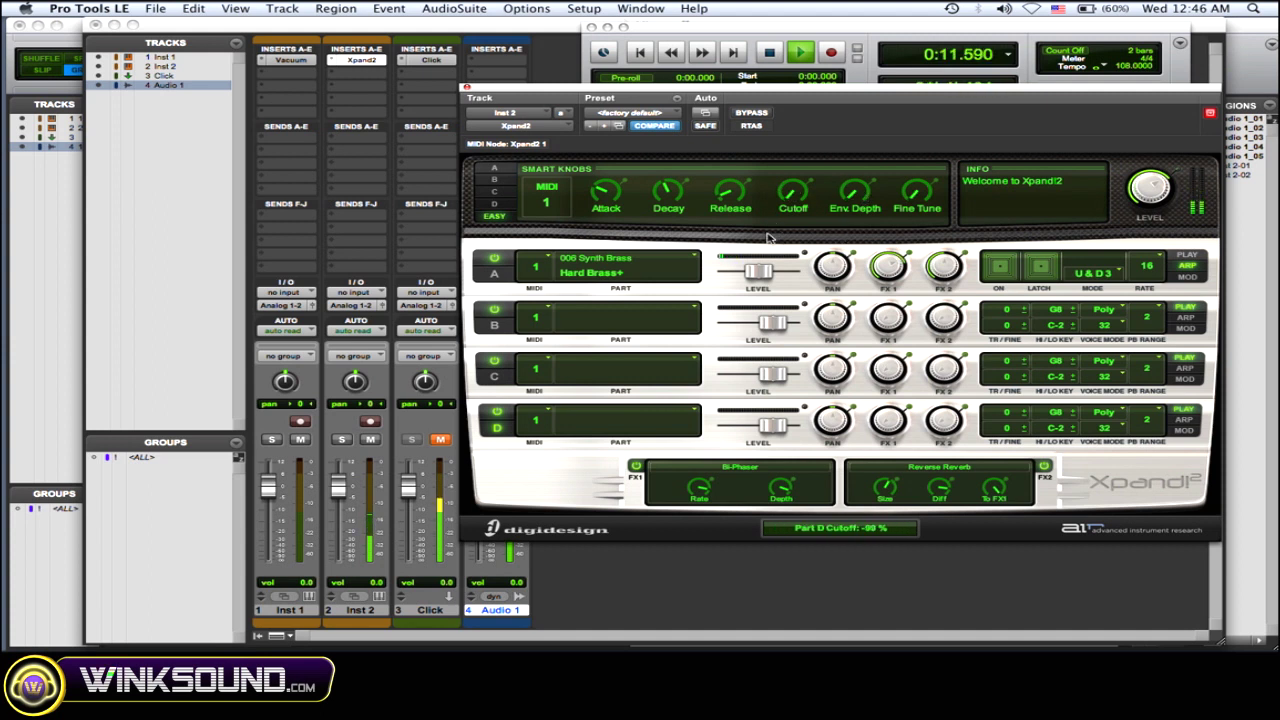
drag(724, 202, 755, 147)
drag(793, 204, 790, 162)
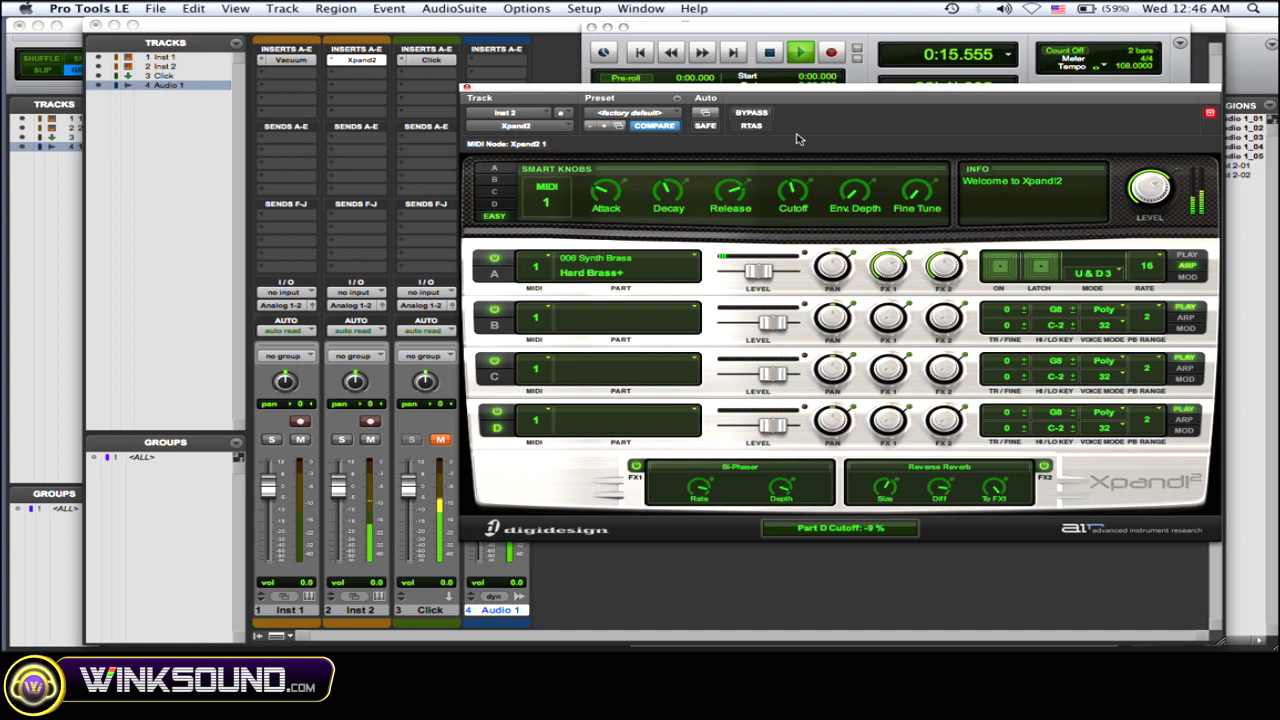
drag(672, 200, 670, 154)
drag(603, 198, 600, 191)
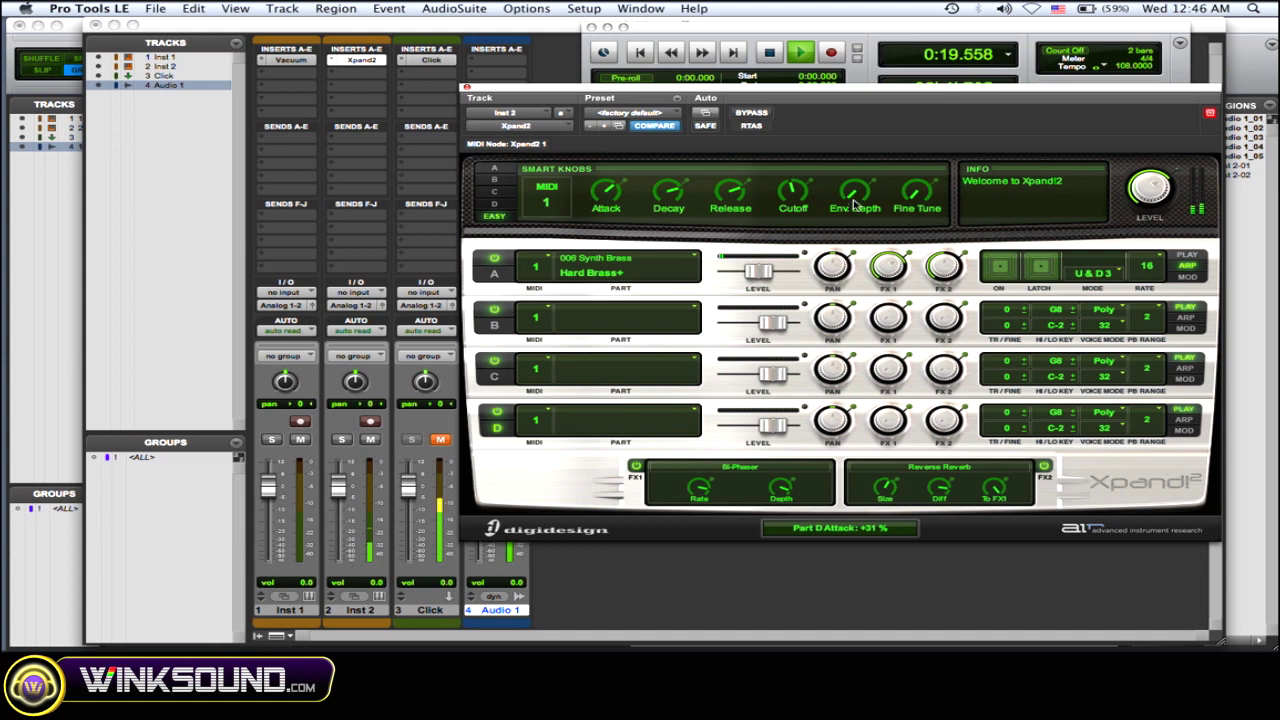
- Nudge the fine tuning and raise the envelope depth to about +62 %
drag(855, 204, 862, 136)
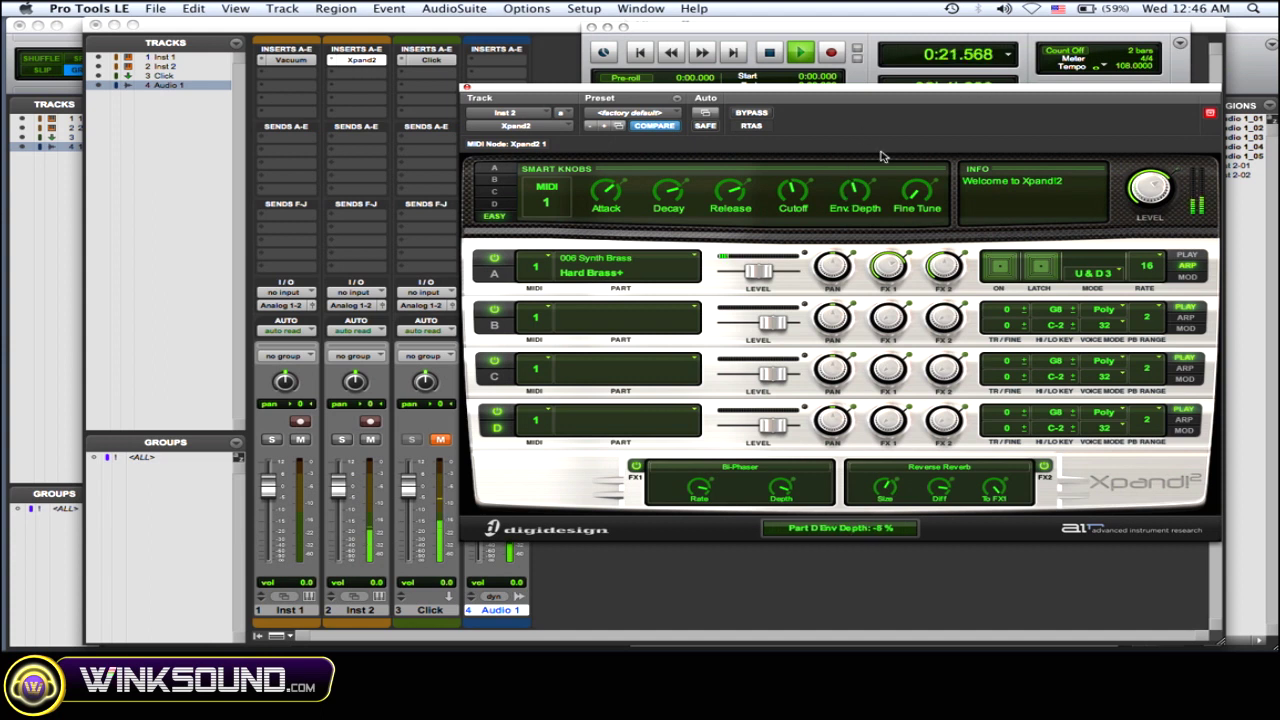
drag(912, 190, 920, 130)
drag(912, 183, 913, 143)
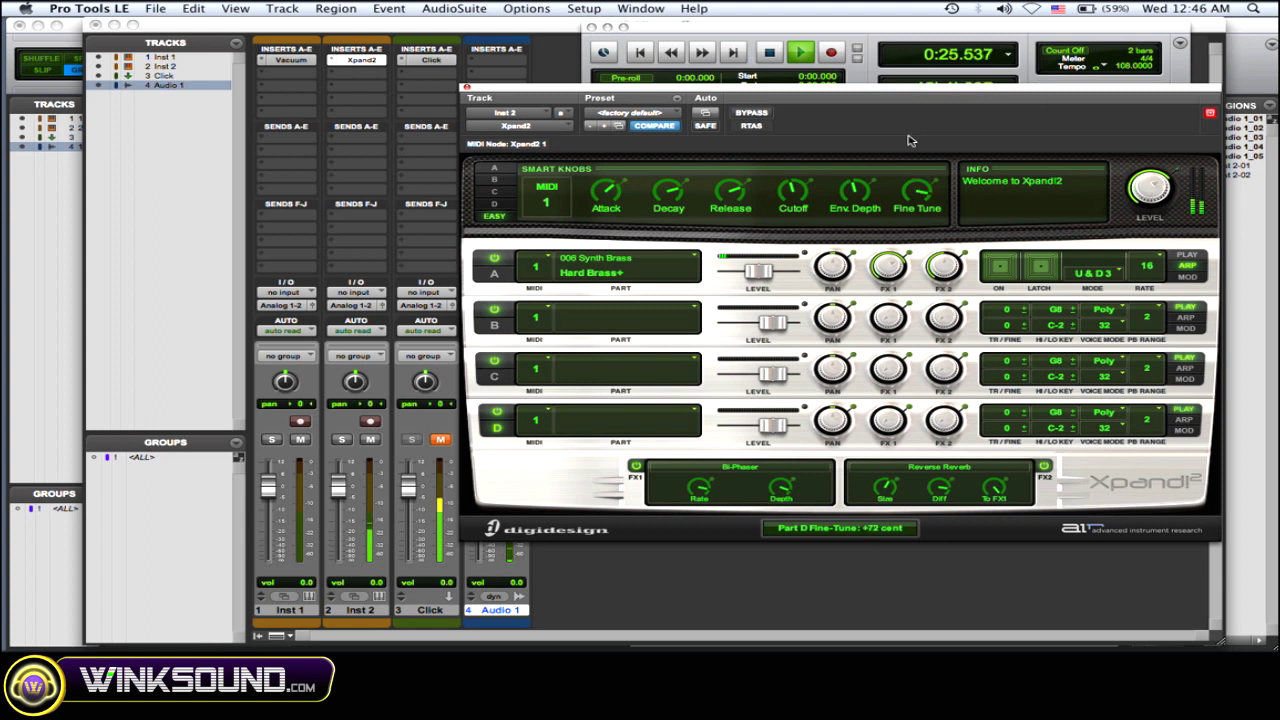
drag(855, 200, 850, 140)
- Count tempo in quarter notes, detune to -58 cent, lower envelope depth to -15 %, and stop
click(1108, 70)
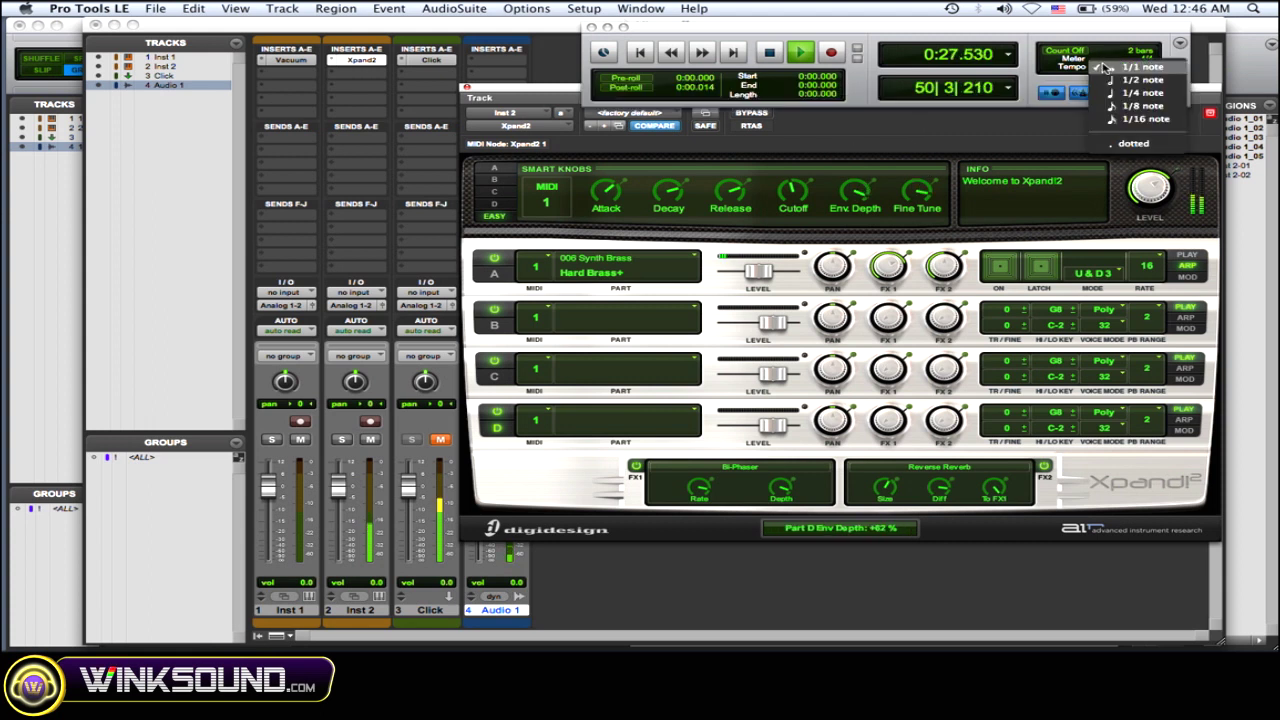
click(1140, 95)
drag(918, 193, 903, 280)
drag(860, 208, 845, 257)
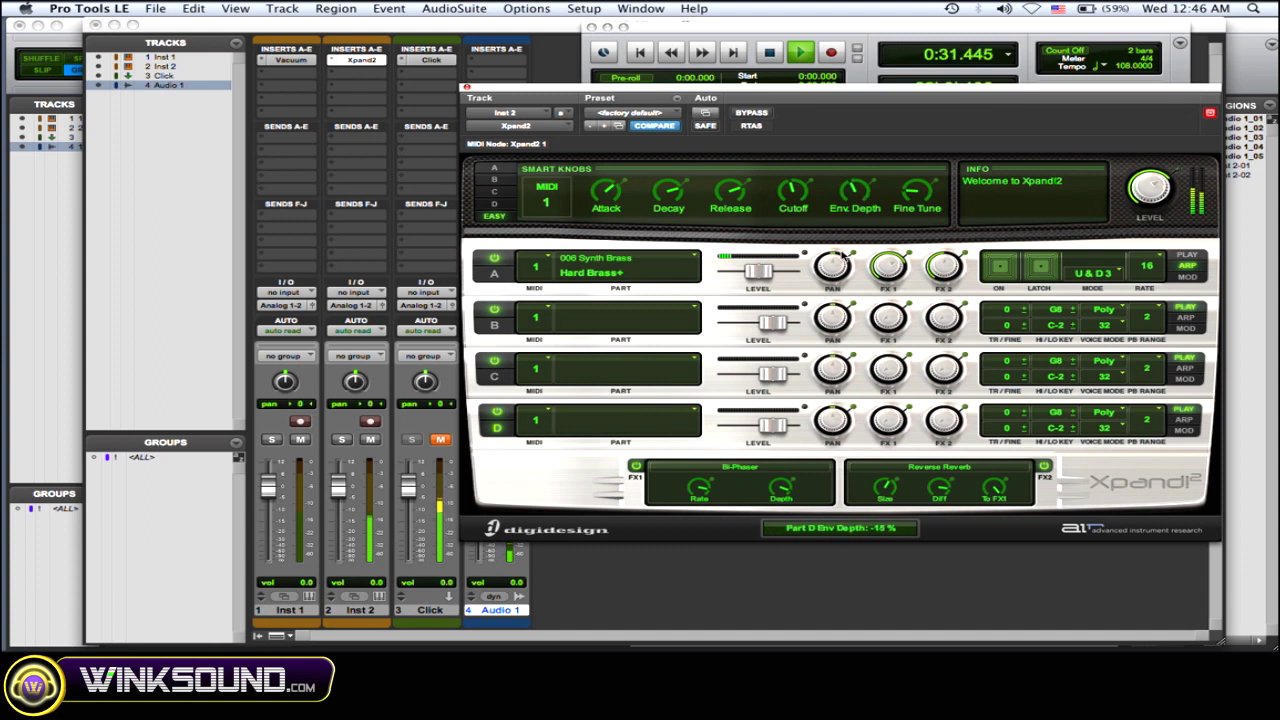
key(space)
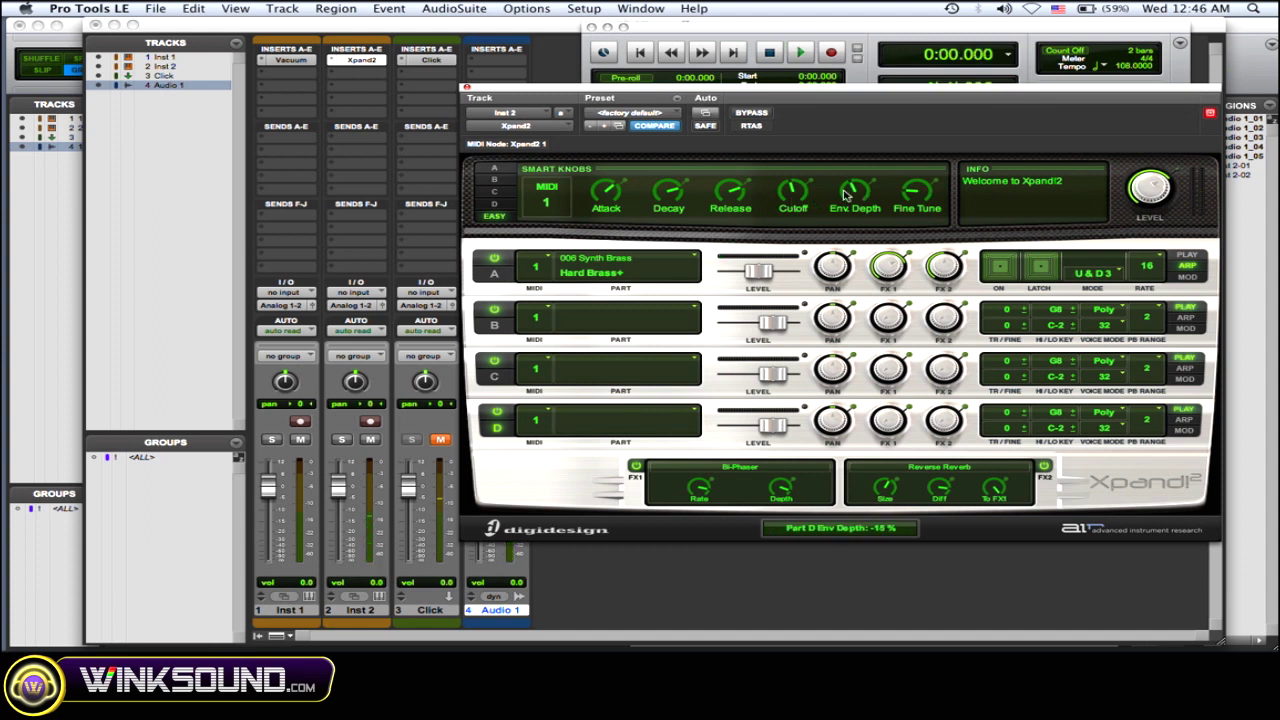
- In the Mix window, route Inst 2's output to Bus 1 (Mono)
mouse_move(1279, 0)
click(812, 288)
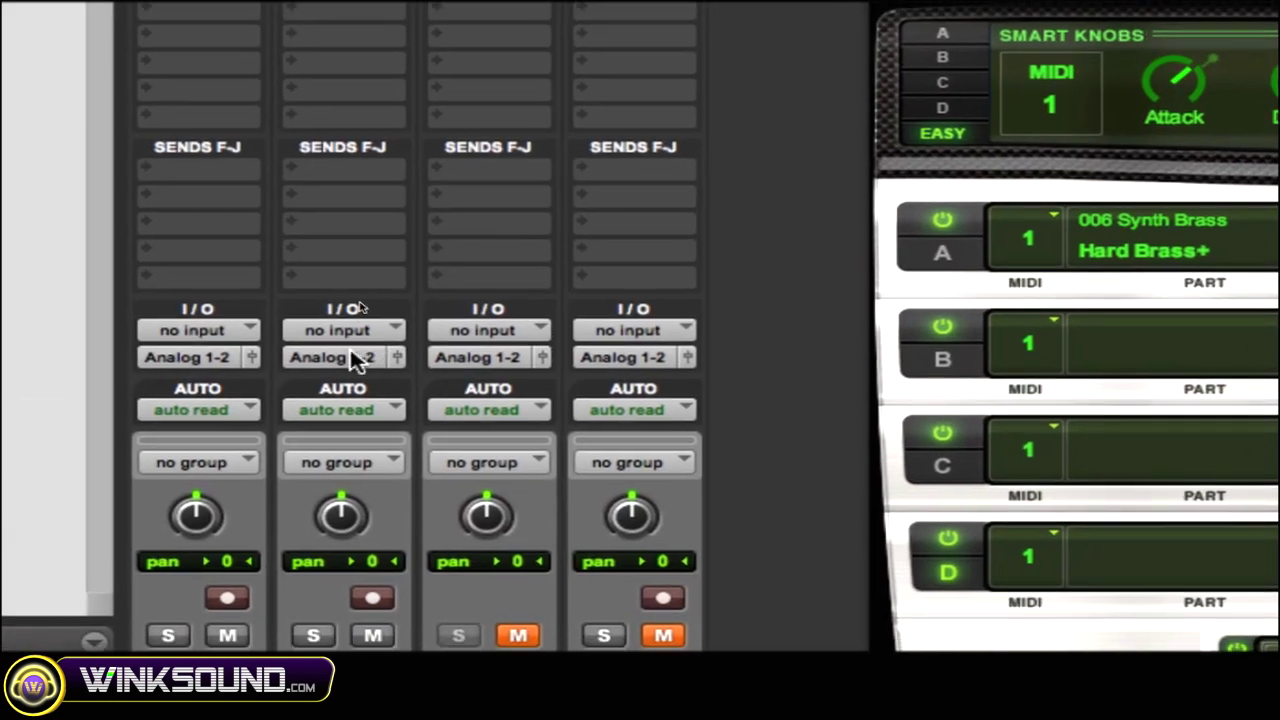
click(355, 305)
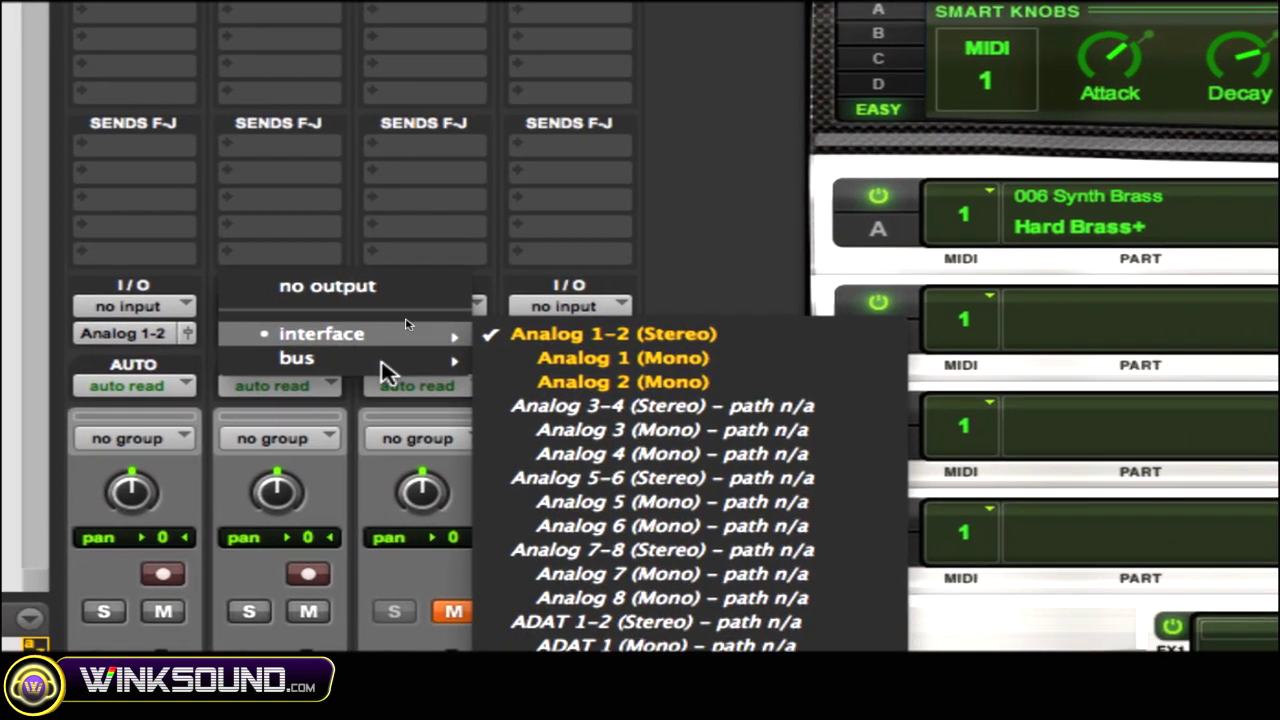
mouse_move(363, 377)
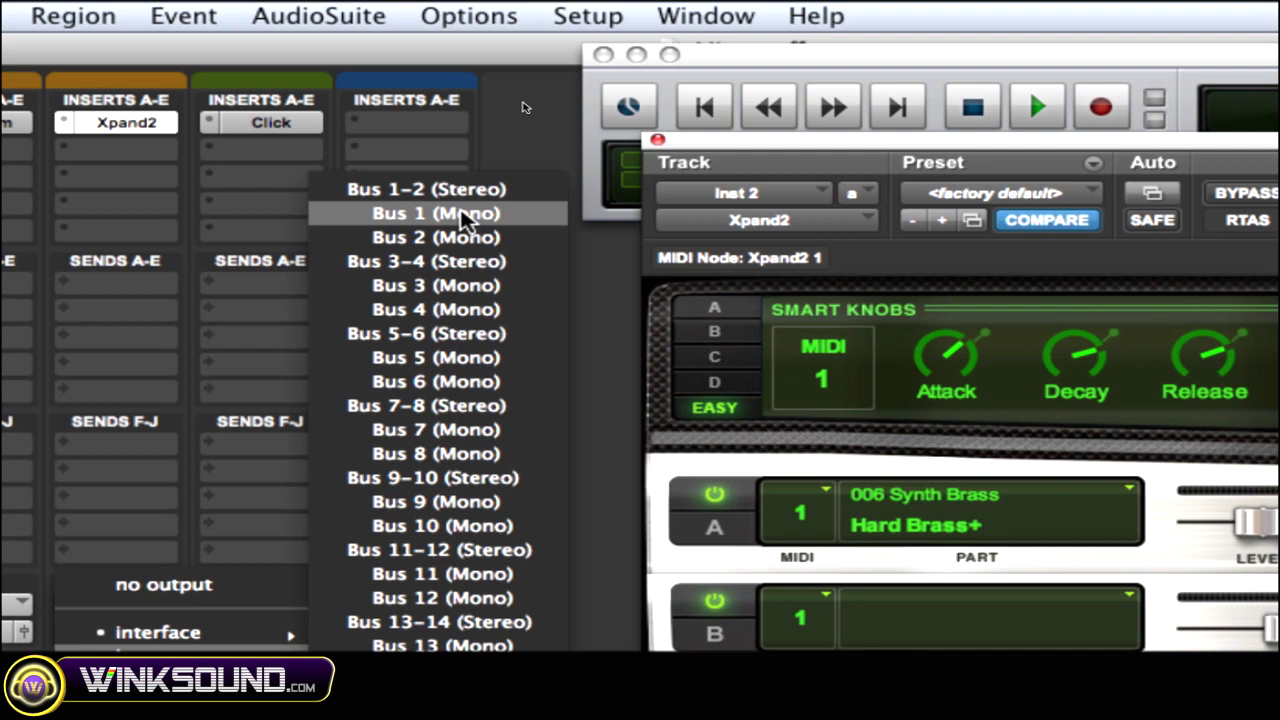
click(462, 206)
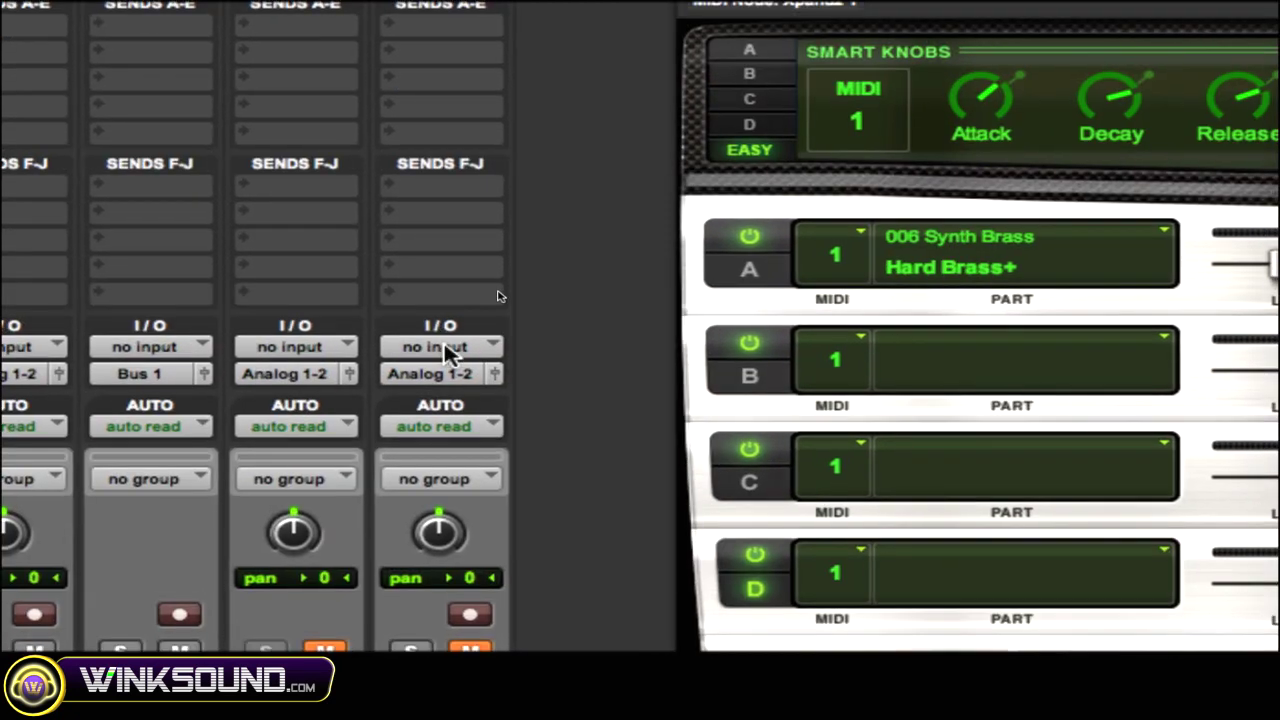
- Set Audio 1's input to Bus 1 (Mono)
click(410, 118)
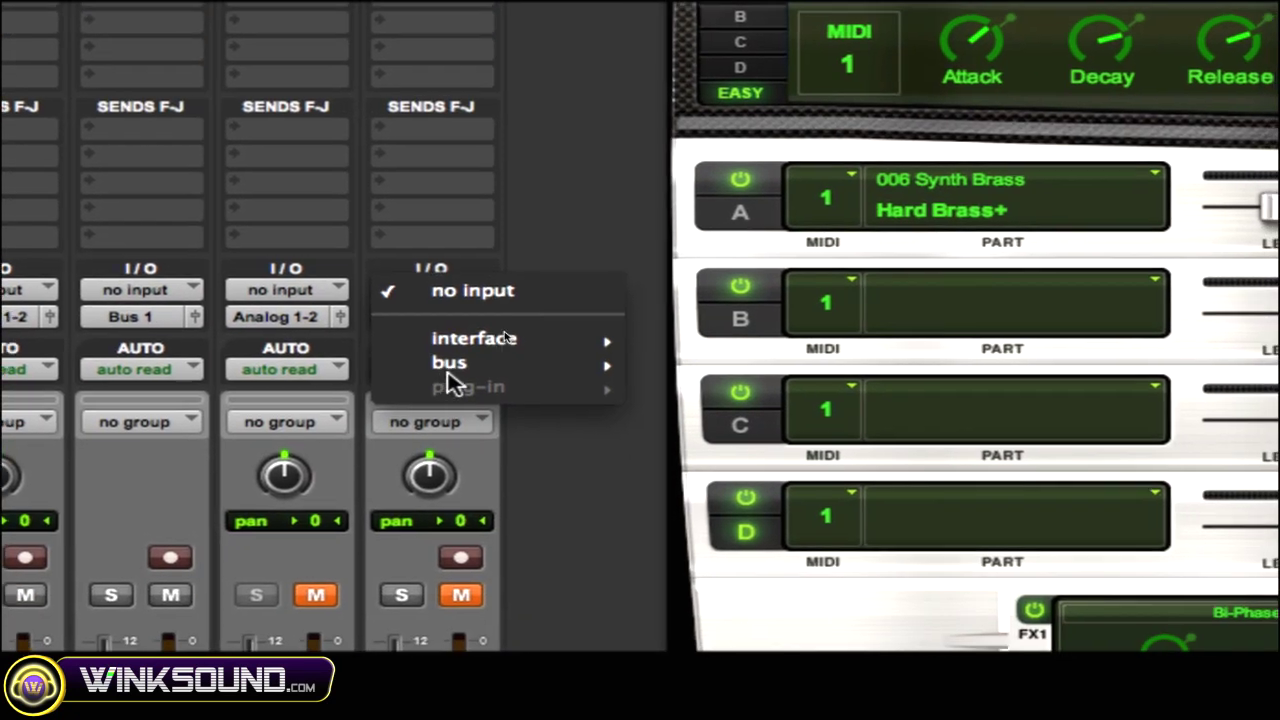
mouse_move(462, 420)
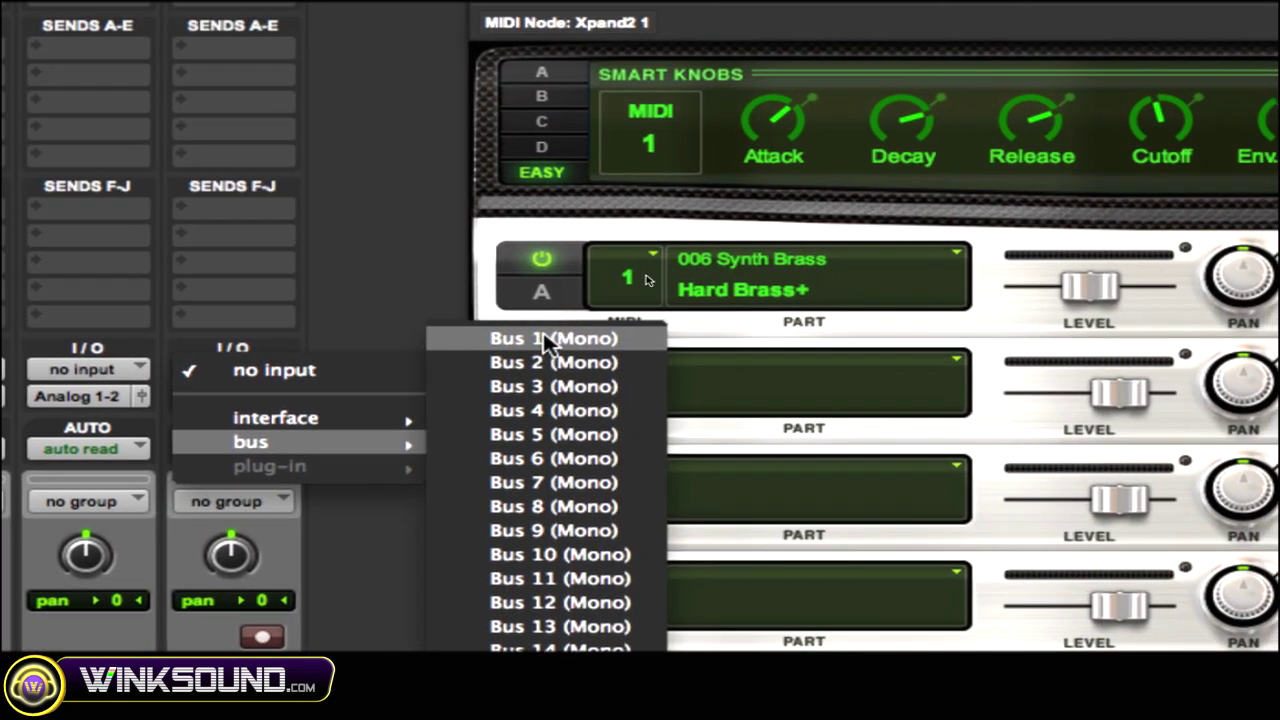
click(548, 340)
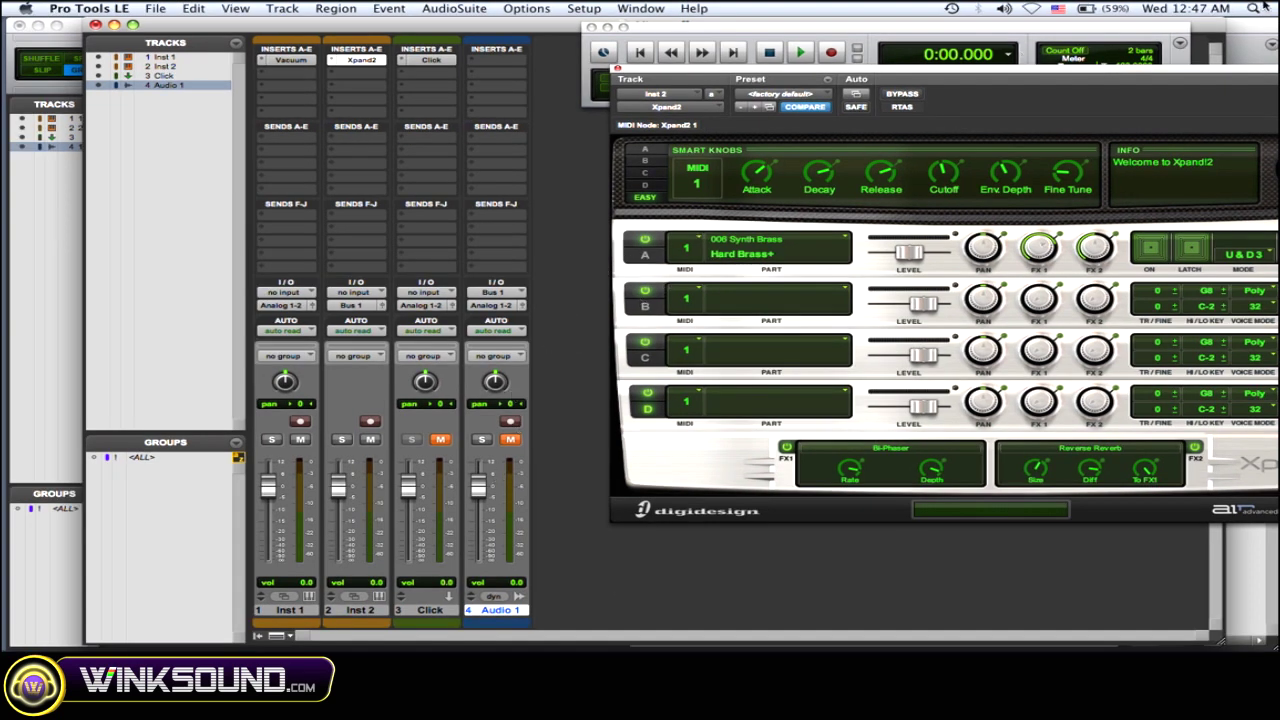
key(F9)
- In the Edit window, close Xpand2 and play Audio 1 from 2:04.644, then from 2:40.310
click(403, 509)
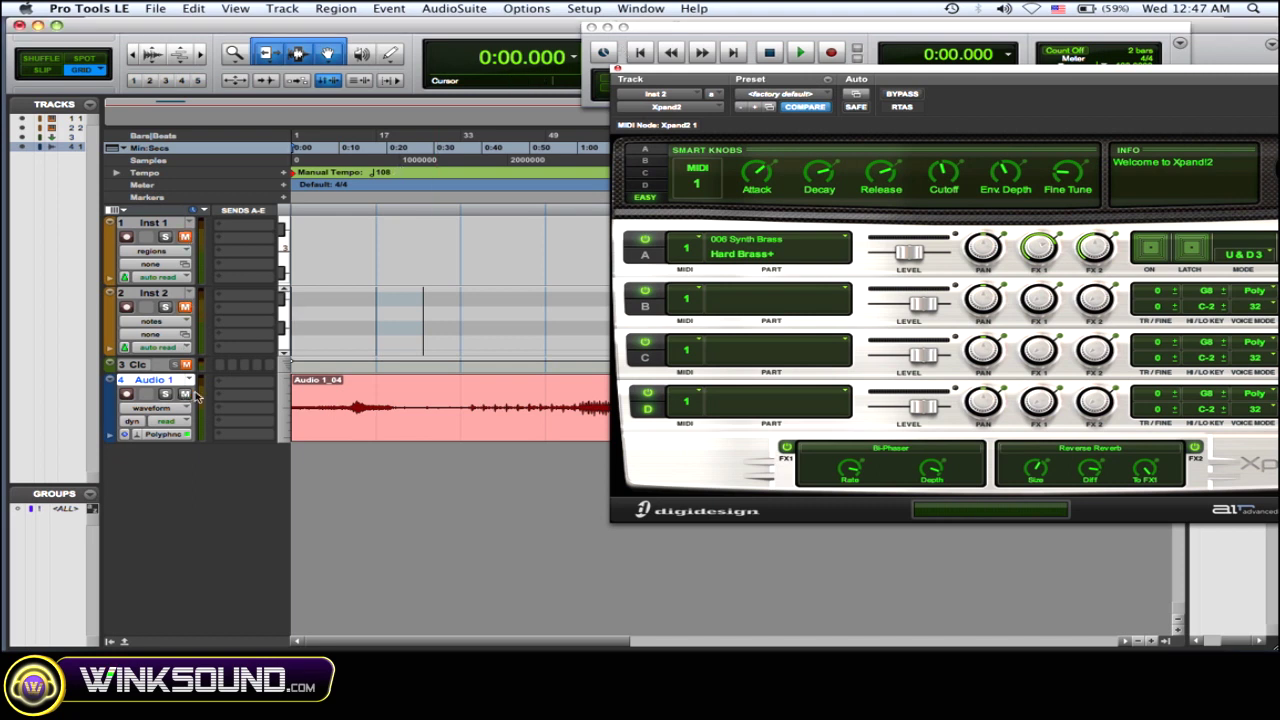
click(617, 68)
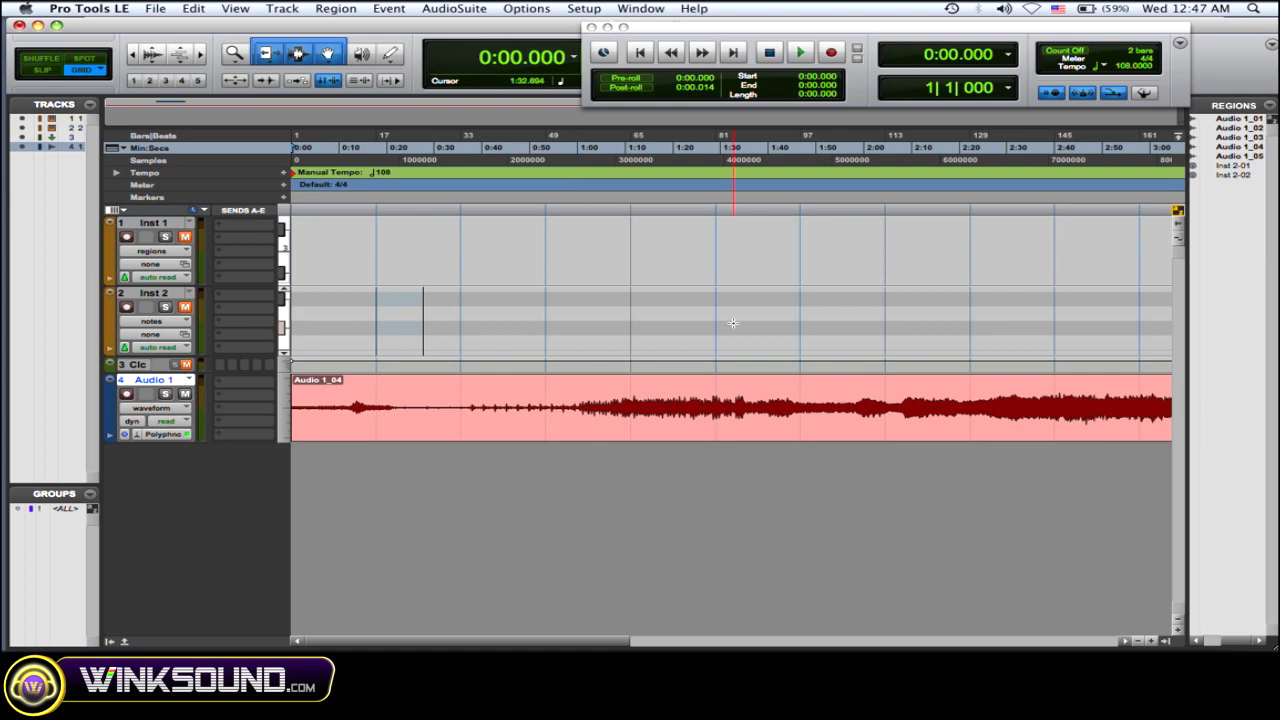
scroll(733, 323, right, 5)
click(589, 322)
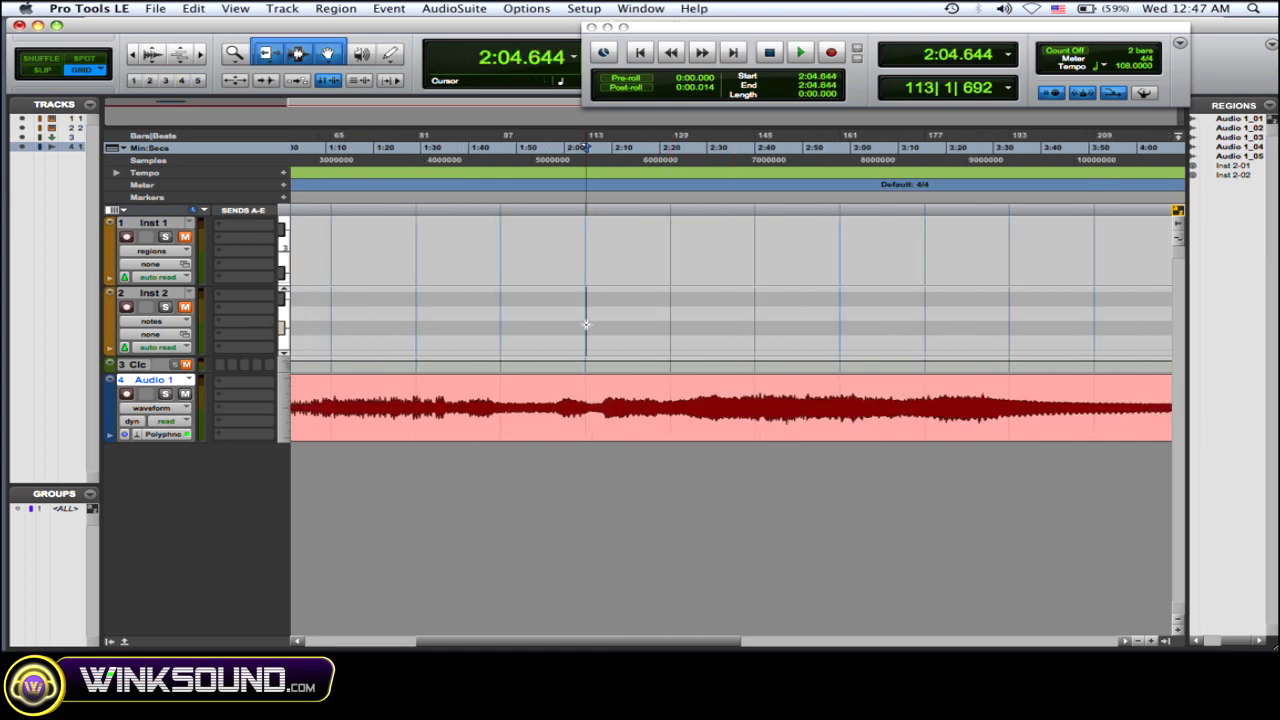
key(space)
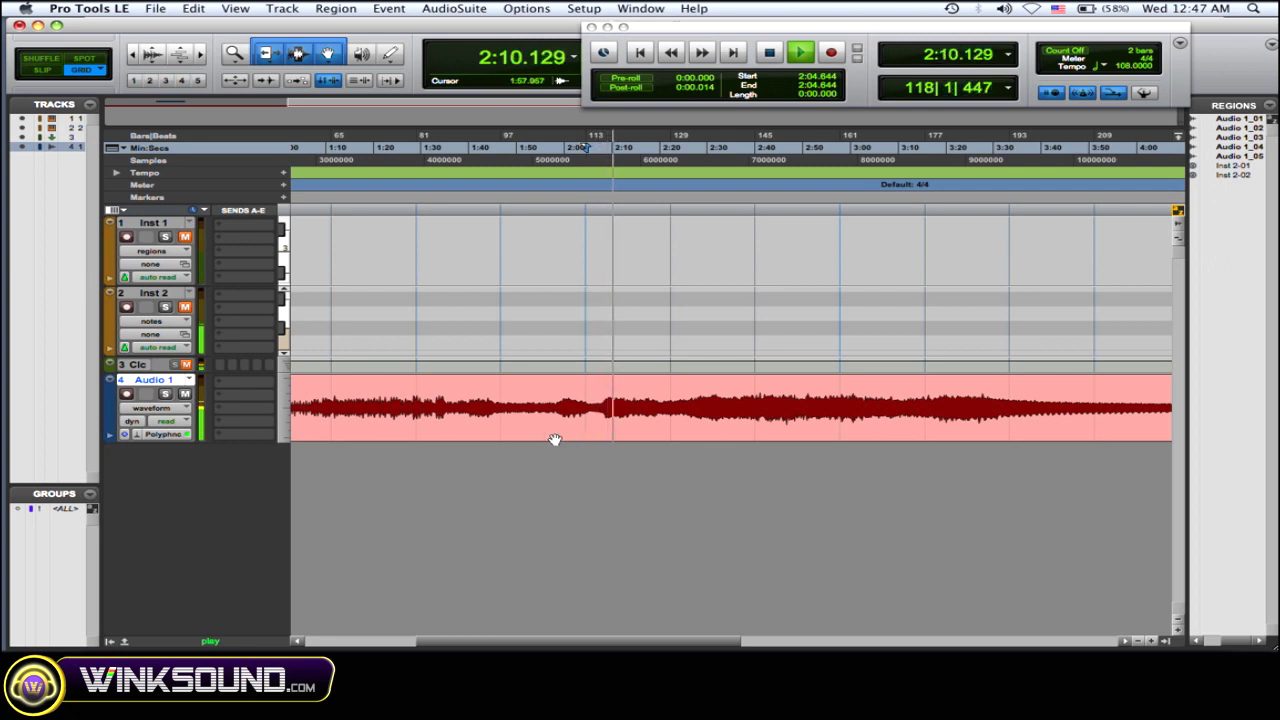
click(757, 322)
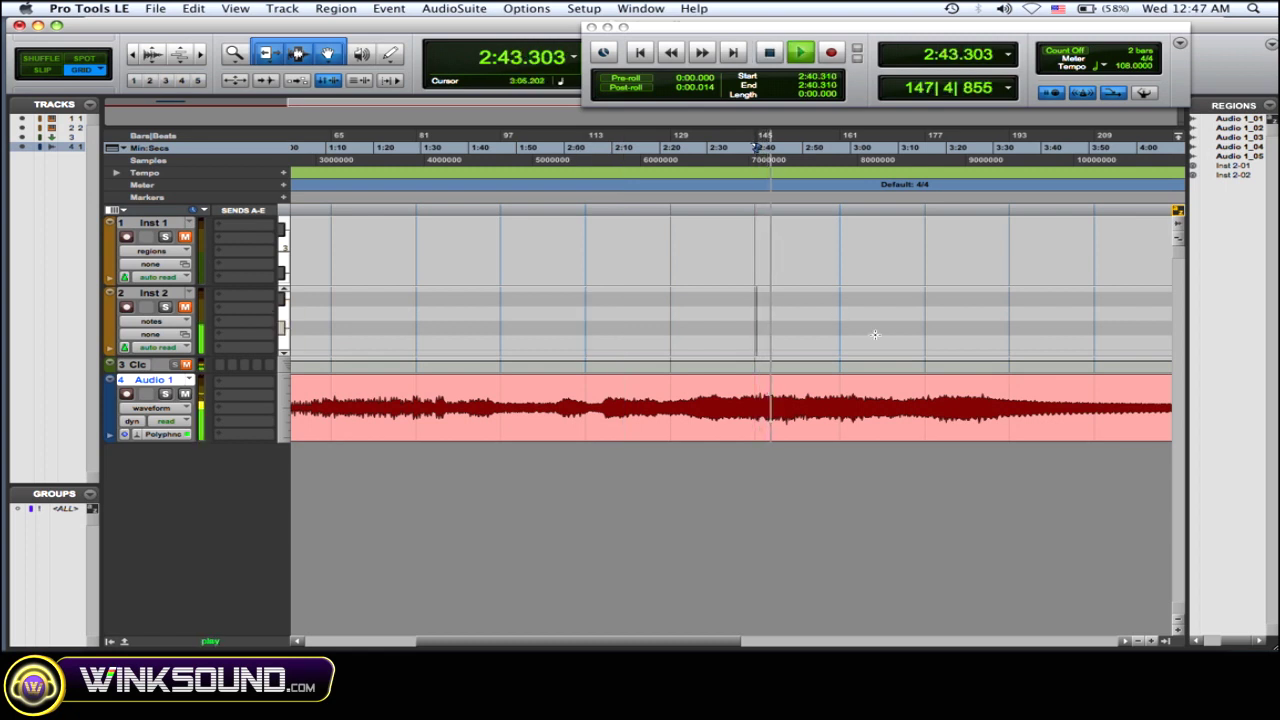
- Stop playback and play the Audio 1_05 take from 5:02.045
key(space)
scroll(720, 330, right, 10)
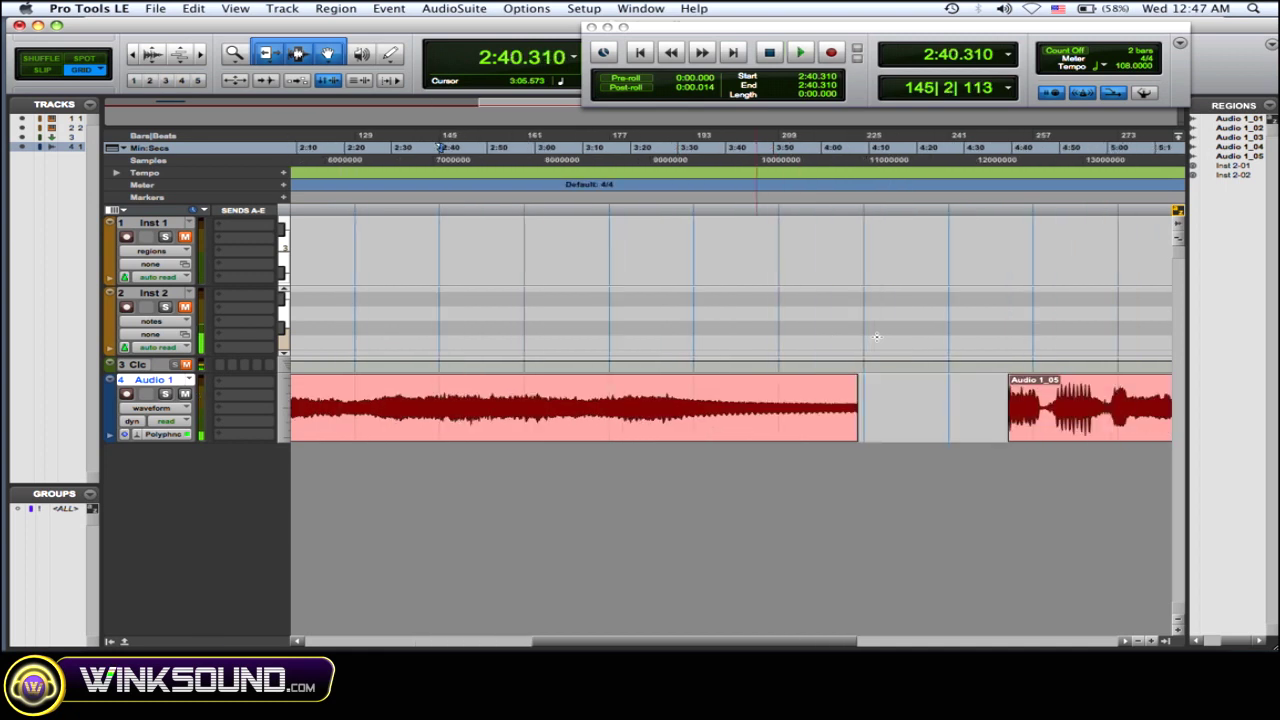
click(524, 320)
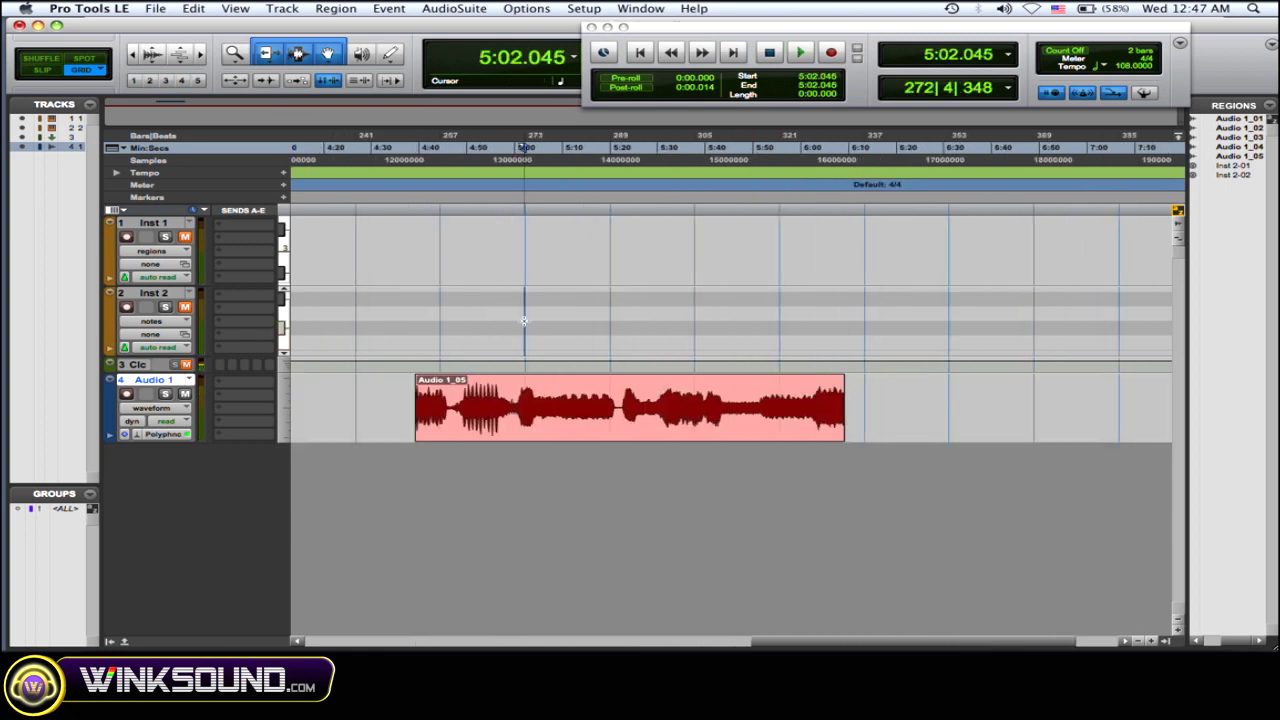
key(space)
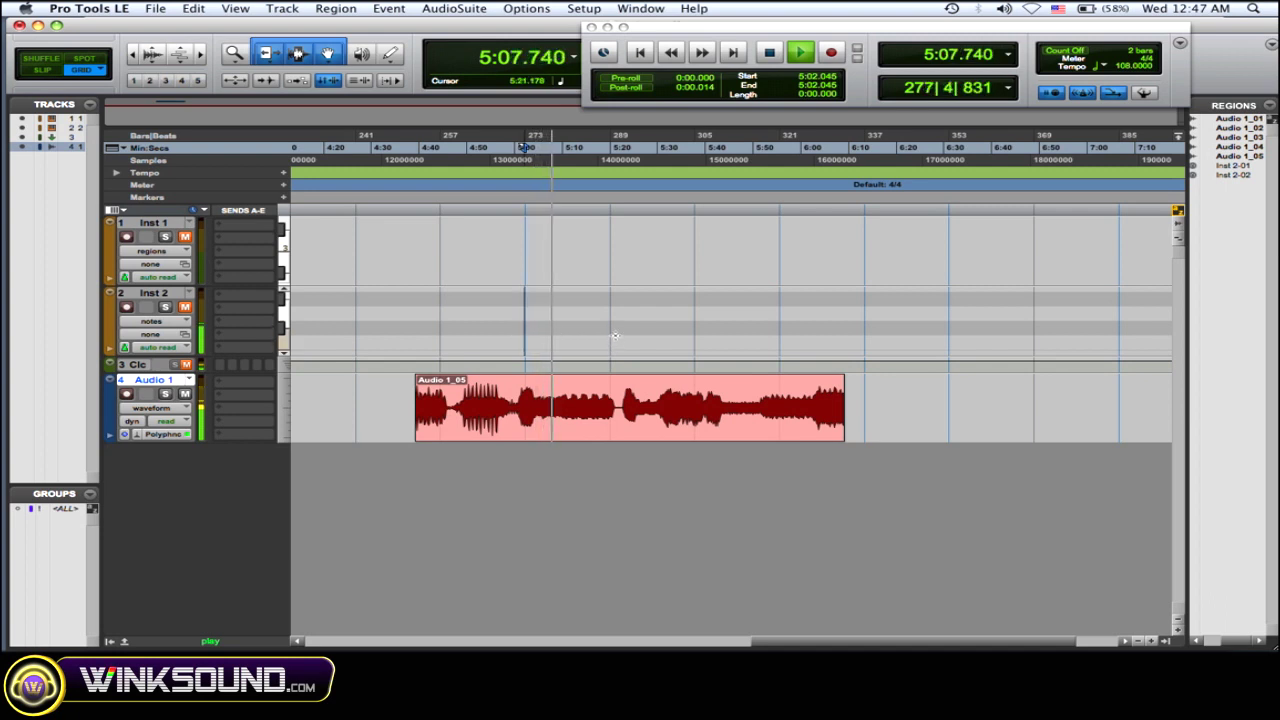
- Replay Audio 1_05 from 5:27.494, then stop playback
key(space)
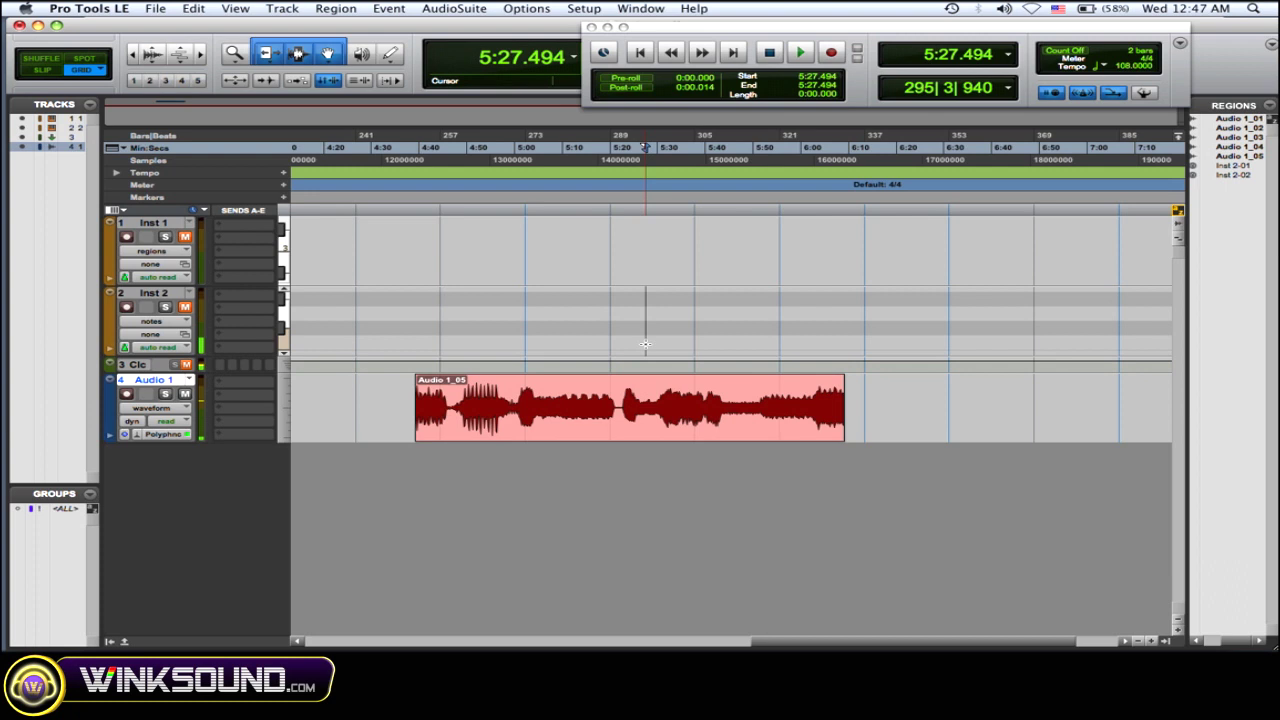
key(space)
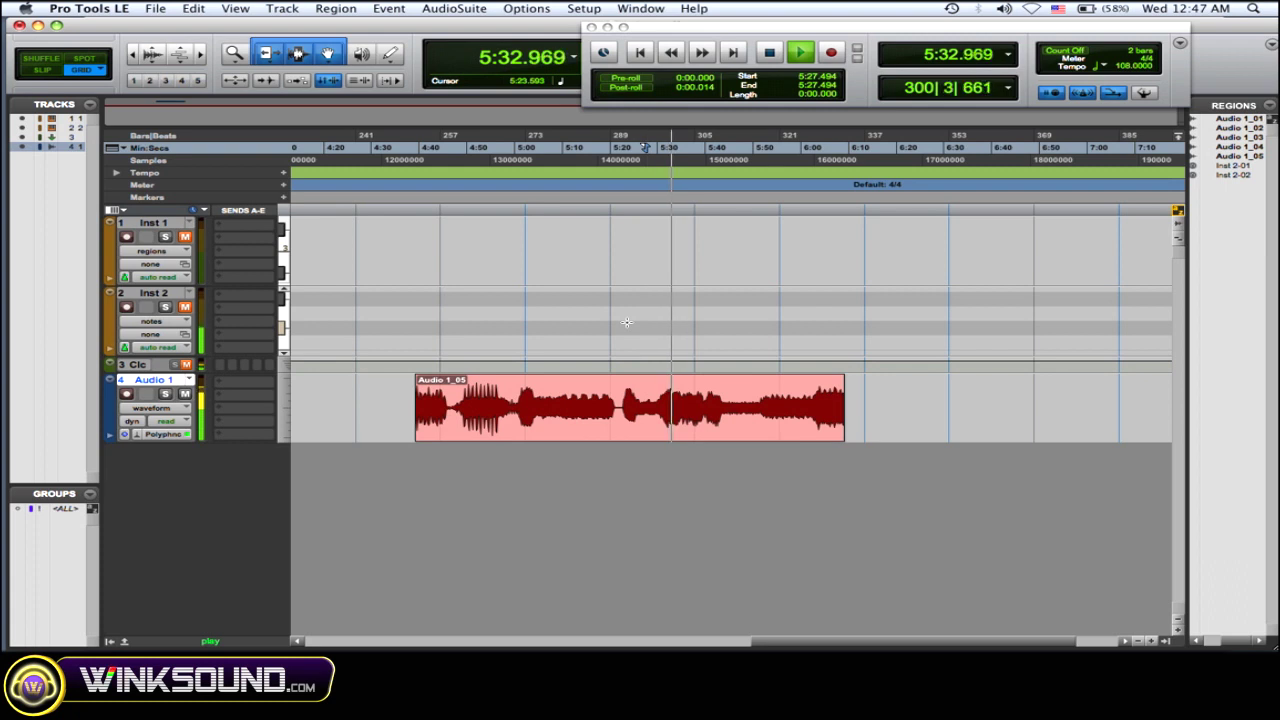
key(space)
drag(964, 30, 931, 30)
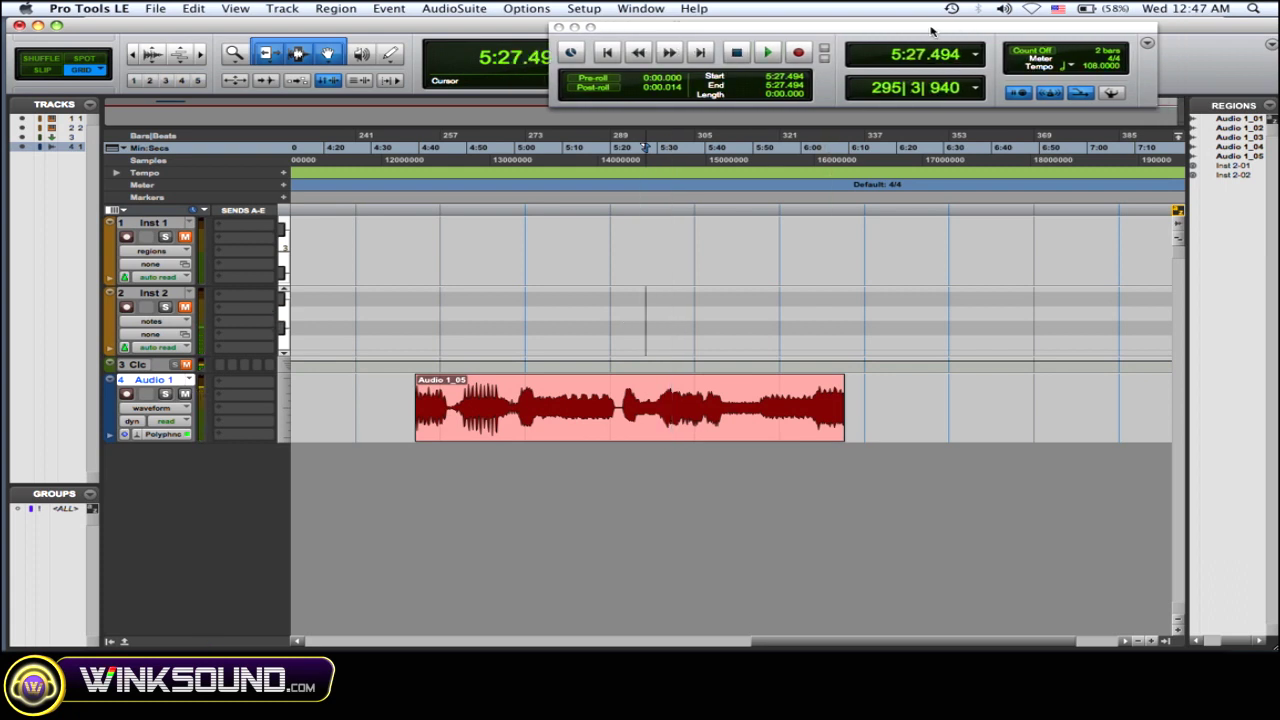